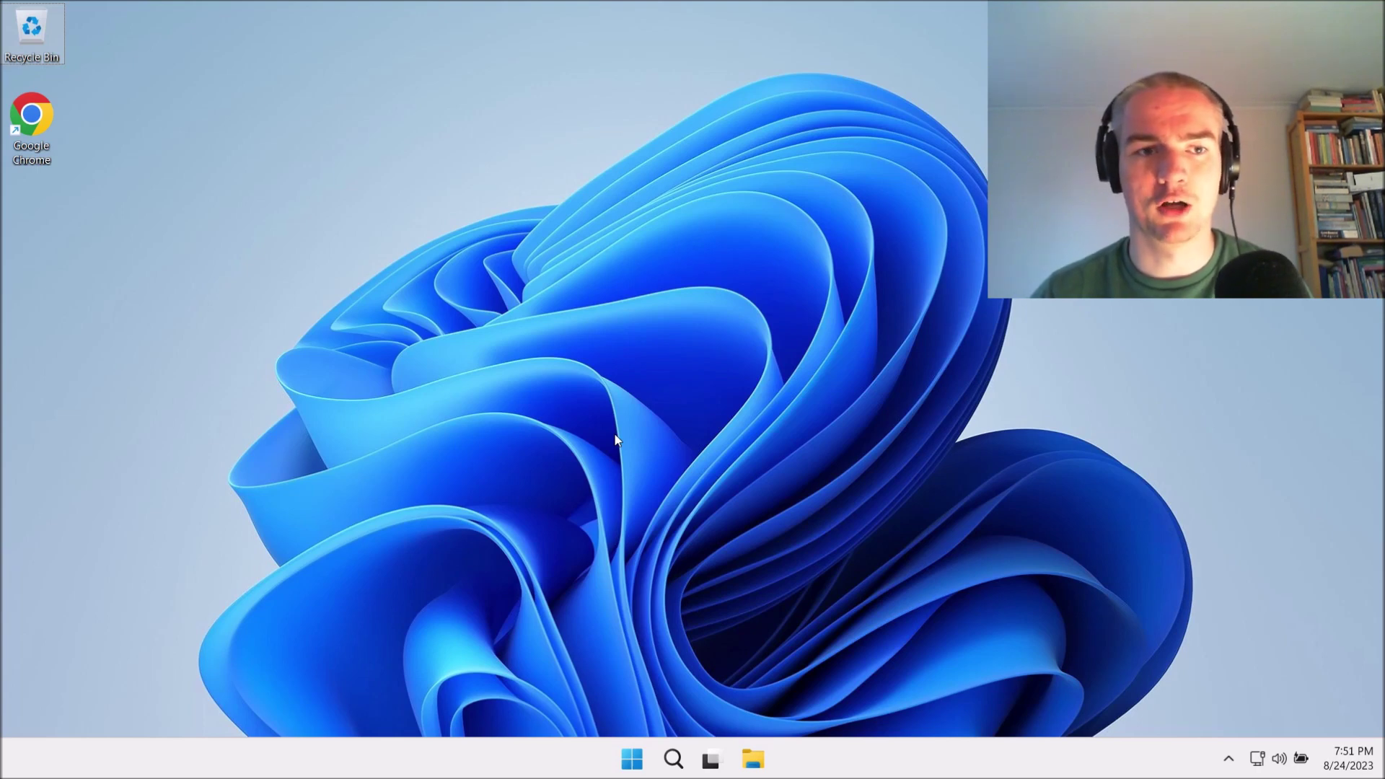
# Step: Launch Chrome, make it the default browser, and search Google for 'cold turkey blocker'
pyautogui.doubleClick(42, 129)
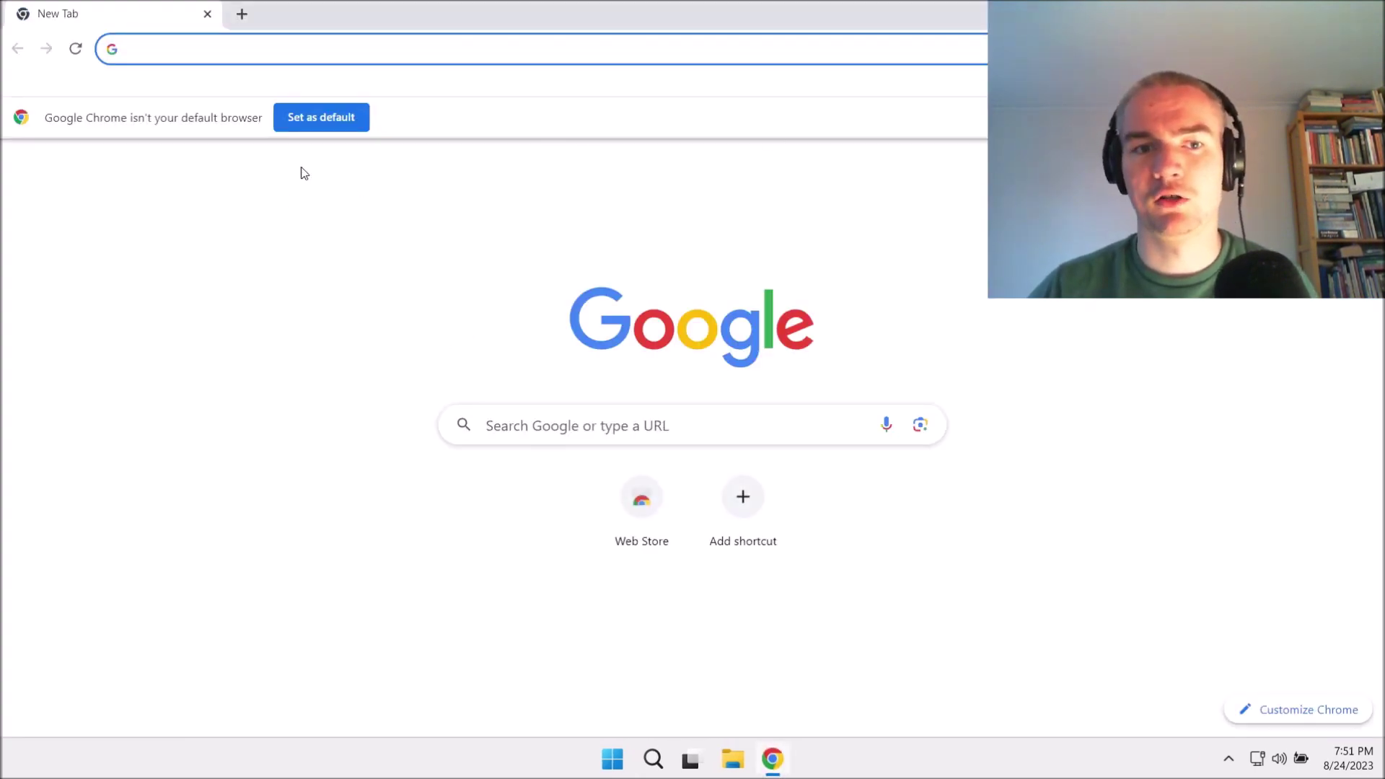
pyautogui.click(309, 128)
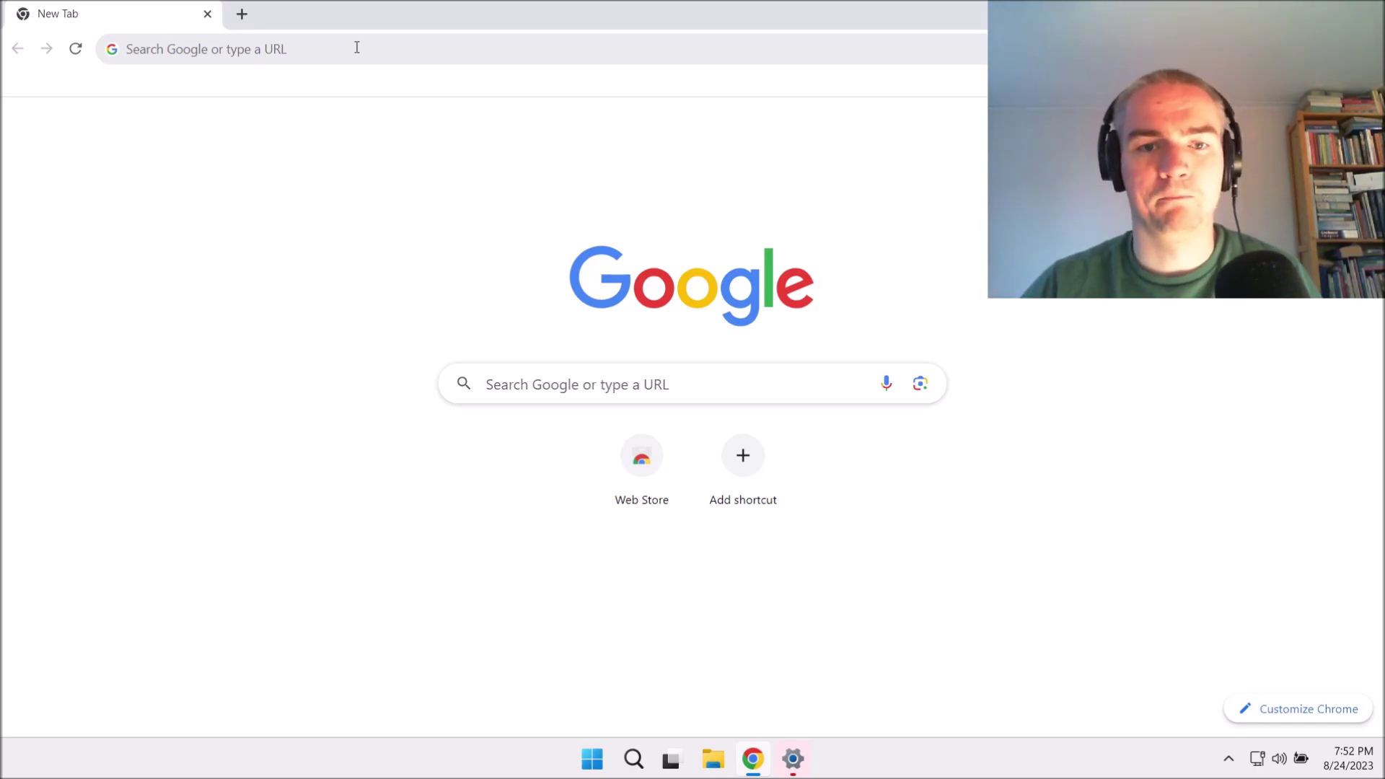
pyautogui.click(357, 47)
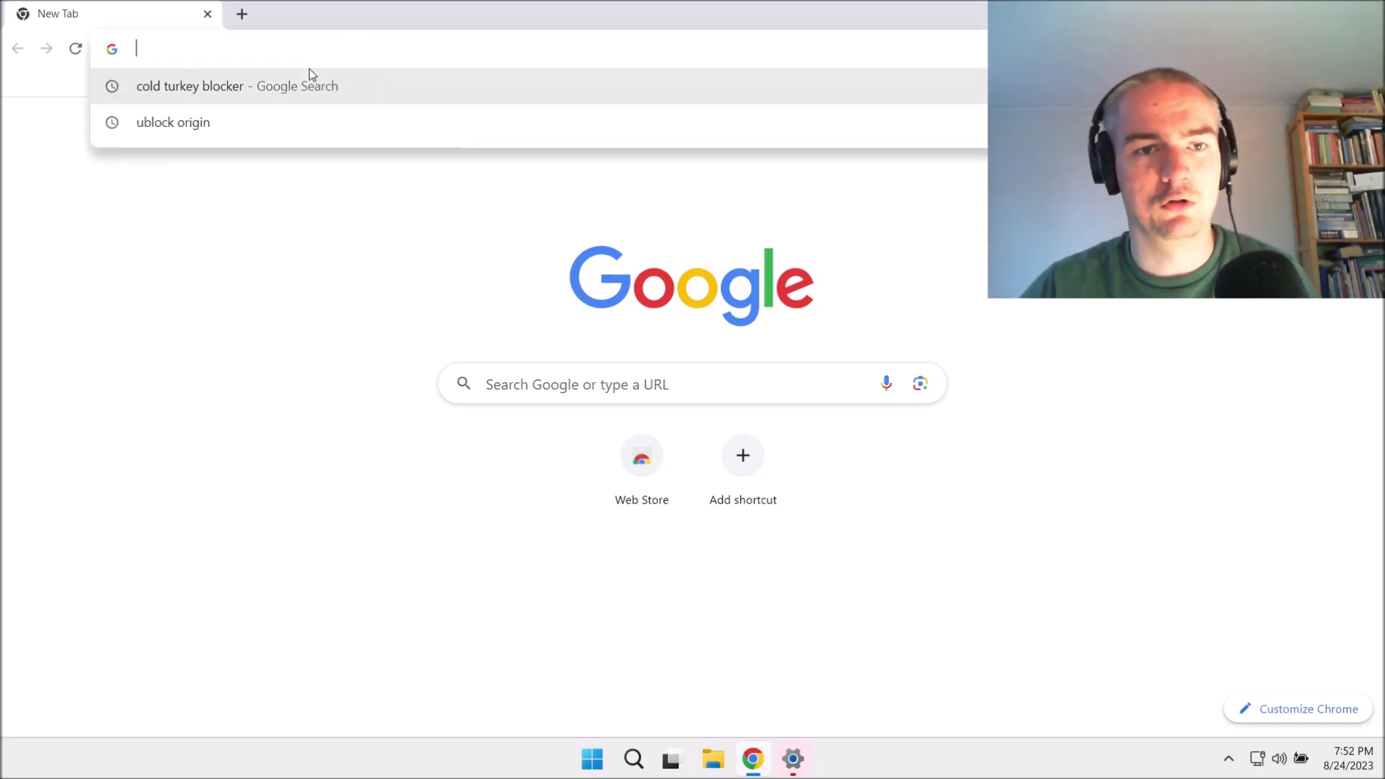
pyautogui.write('cold')
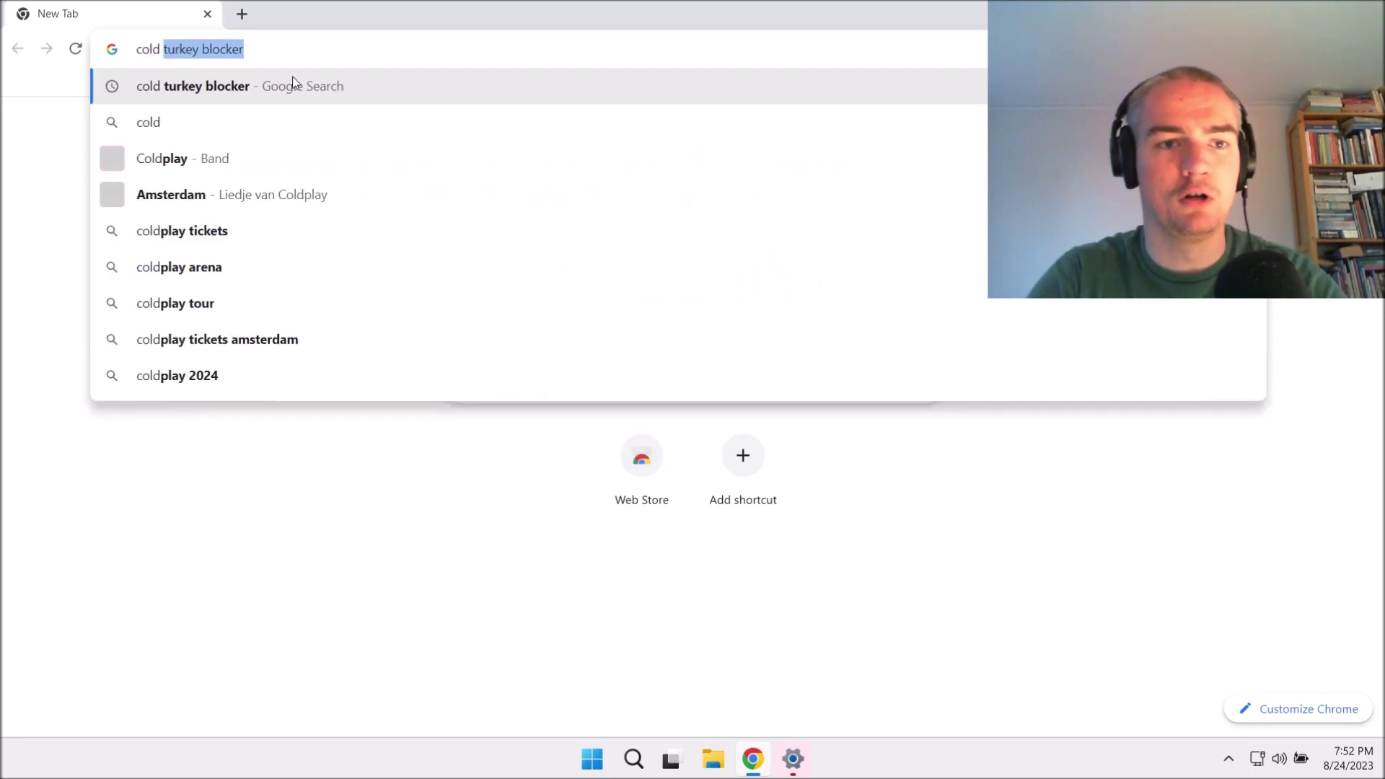
pyautogui.write(' turkey blocker')
pyautogui.press('Return')
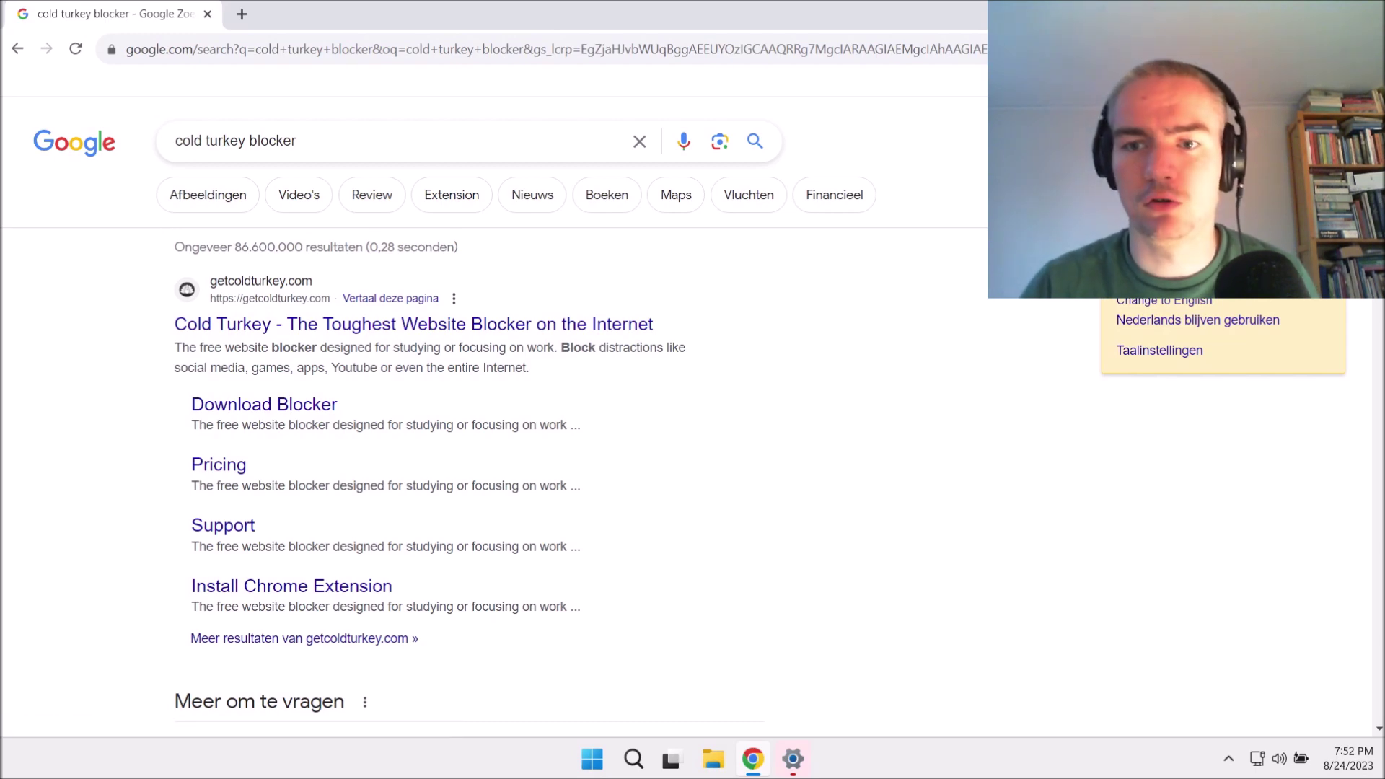
pyautogui.click(243, 15)
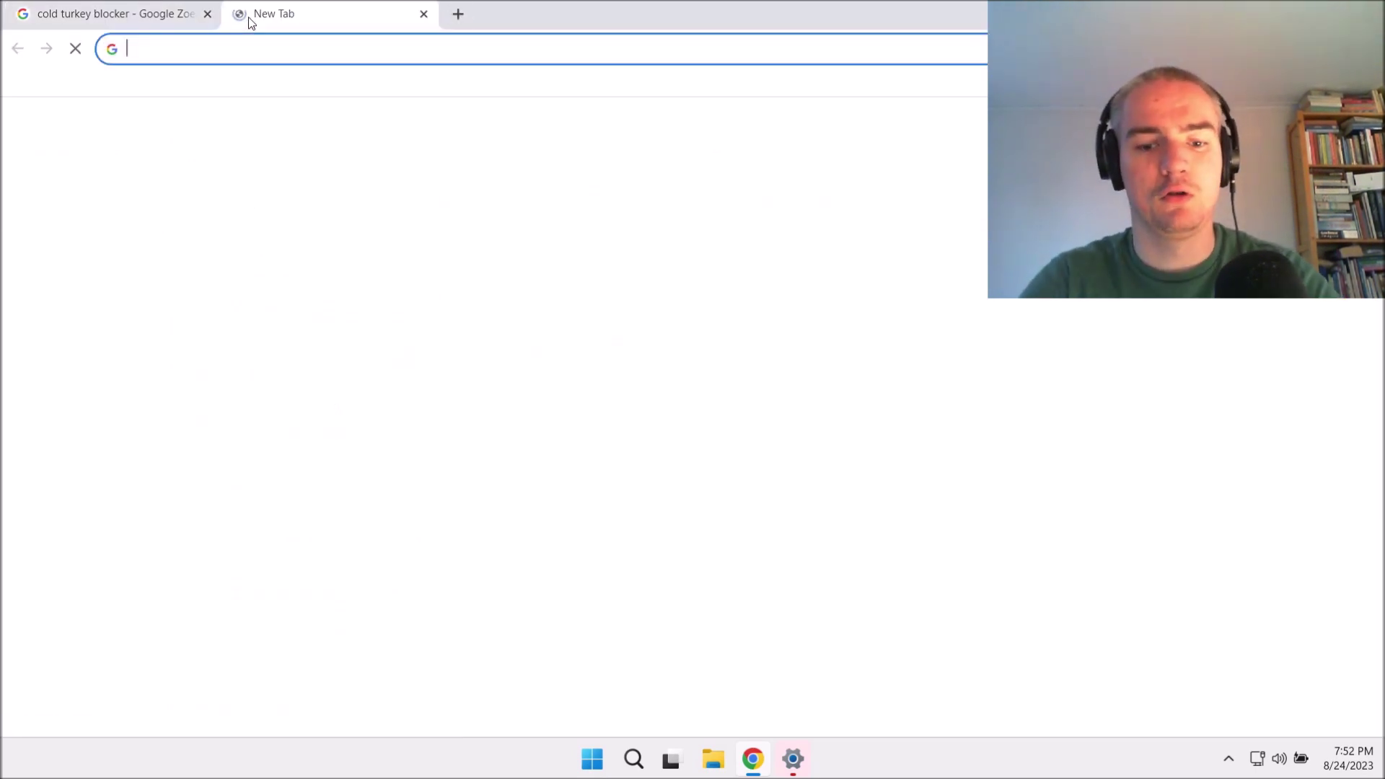
pyautogui.write('ublock origin')
pyautogui.press('Return')
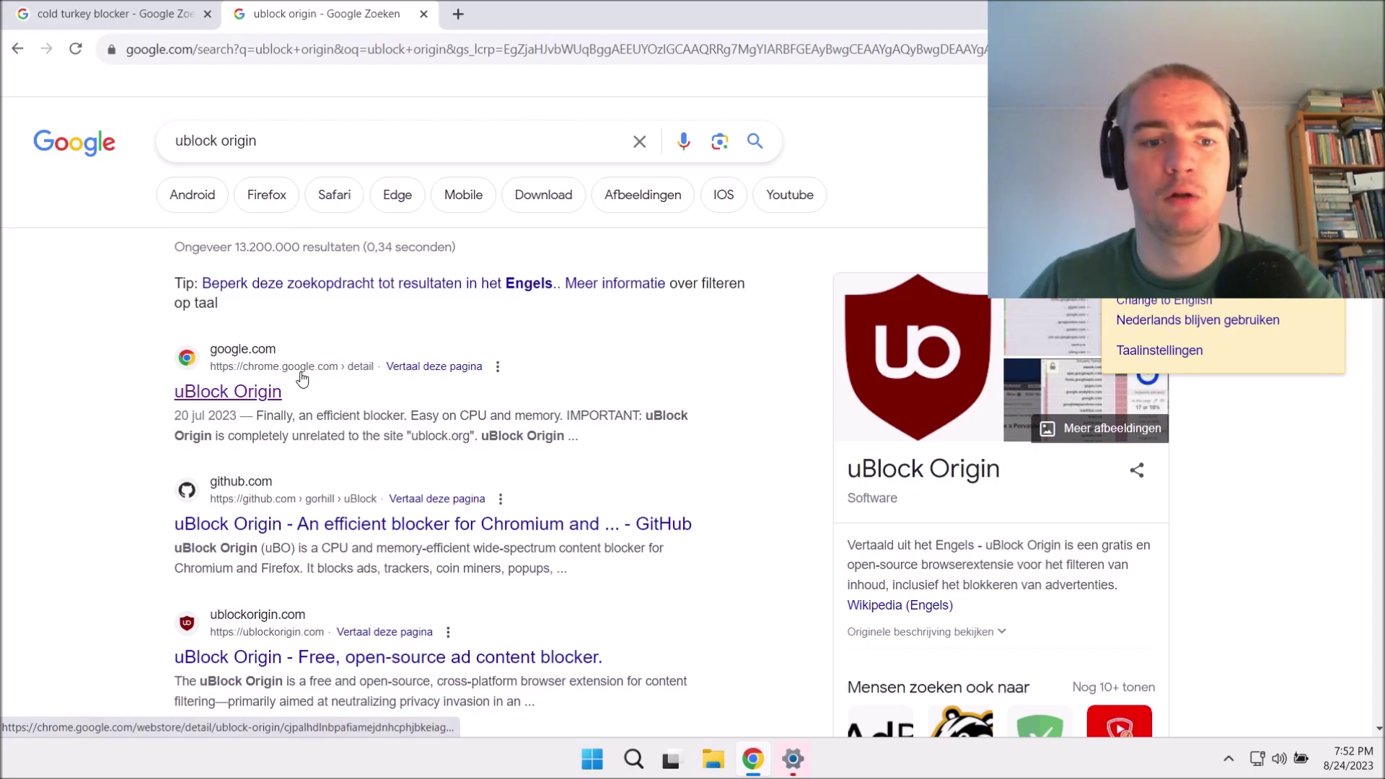
pyautogui.click(254, 408)
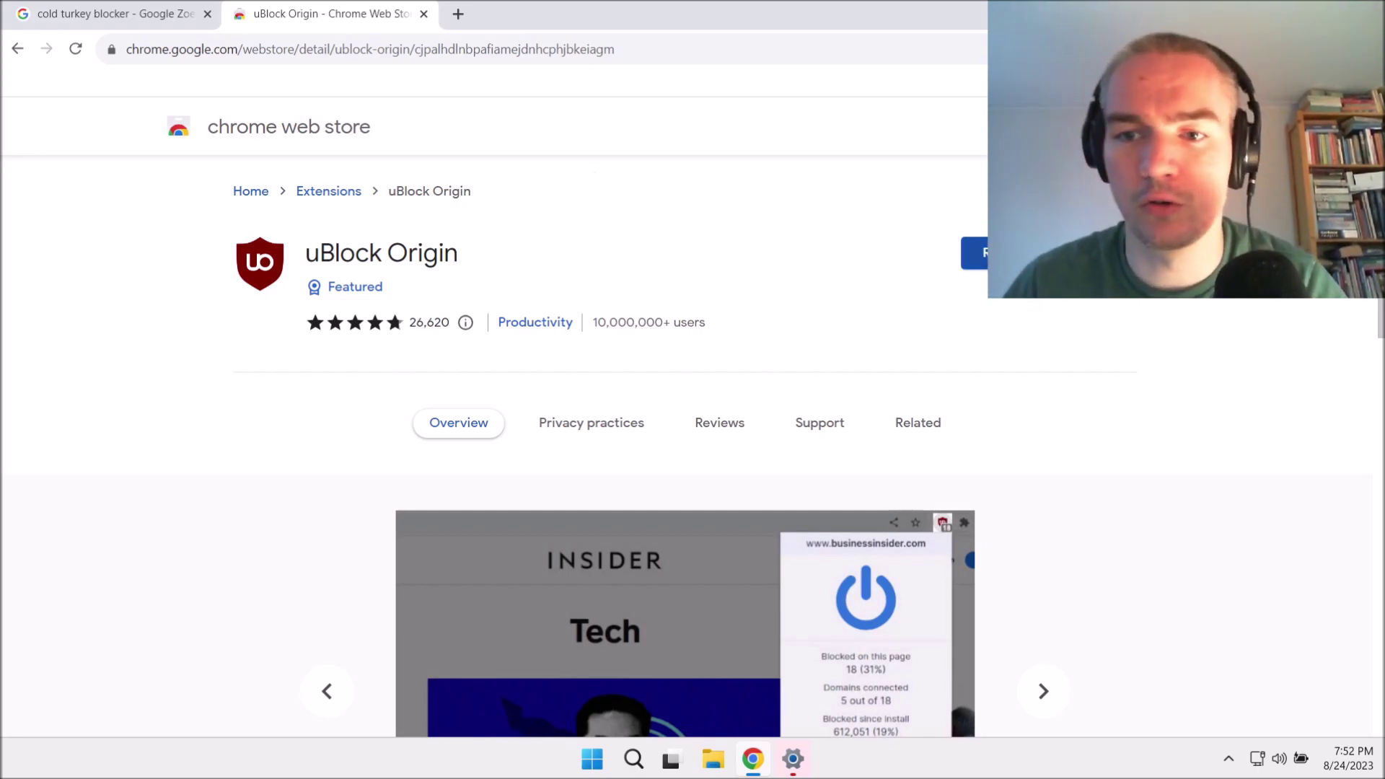
pyautogui.click(425, 14)
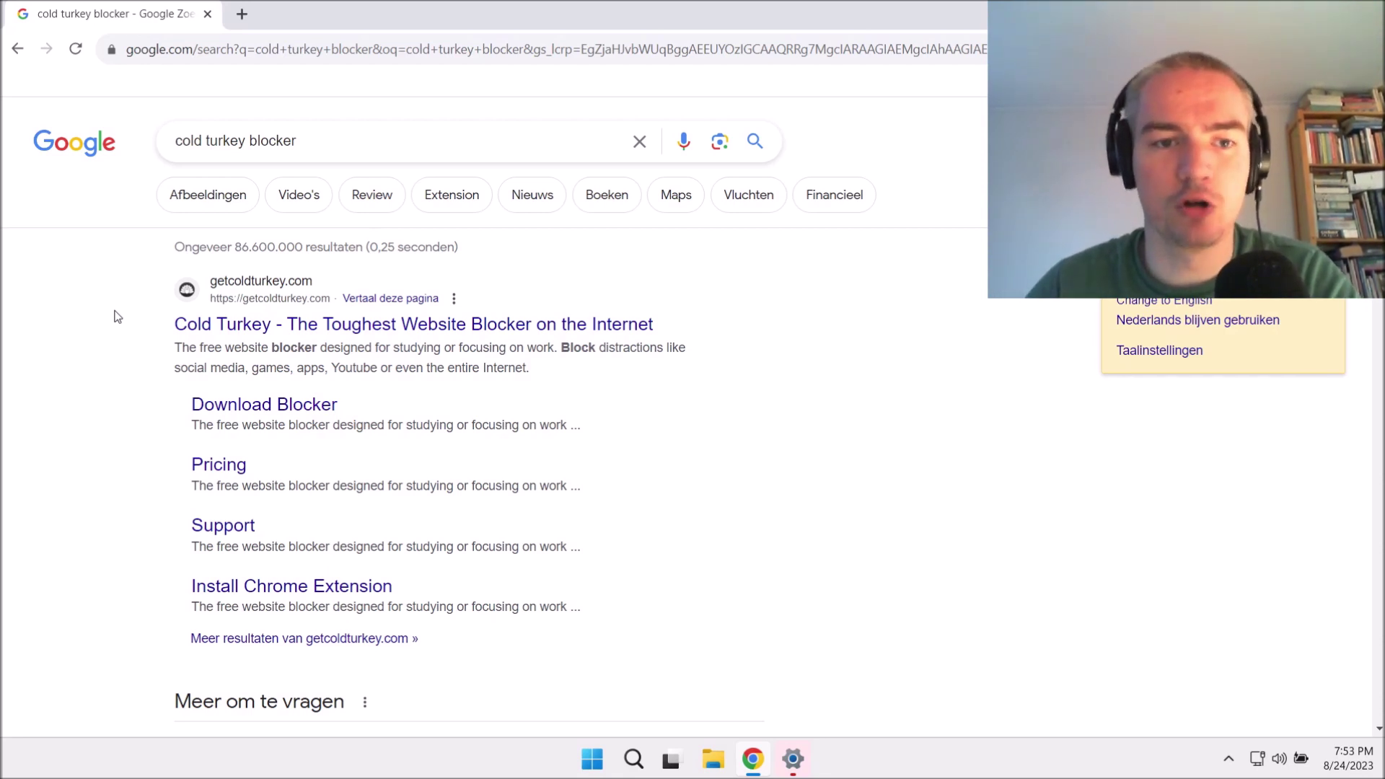
# Step: Go to getcoldturkey.com's download options and download the free Blocker for Windows
pyautogui.click(243, 332)
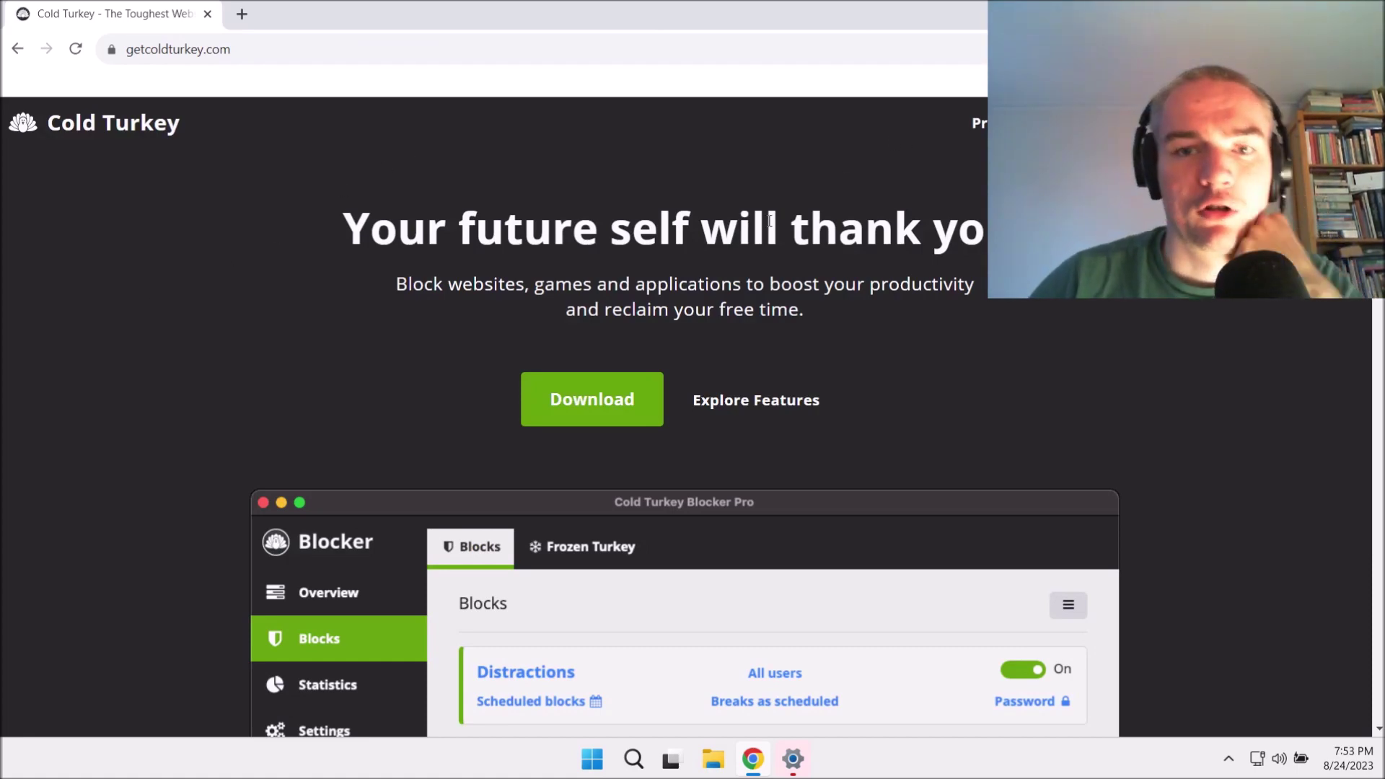
pyautogui.click(577, 409)
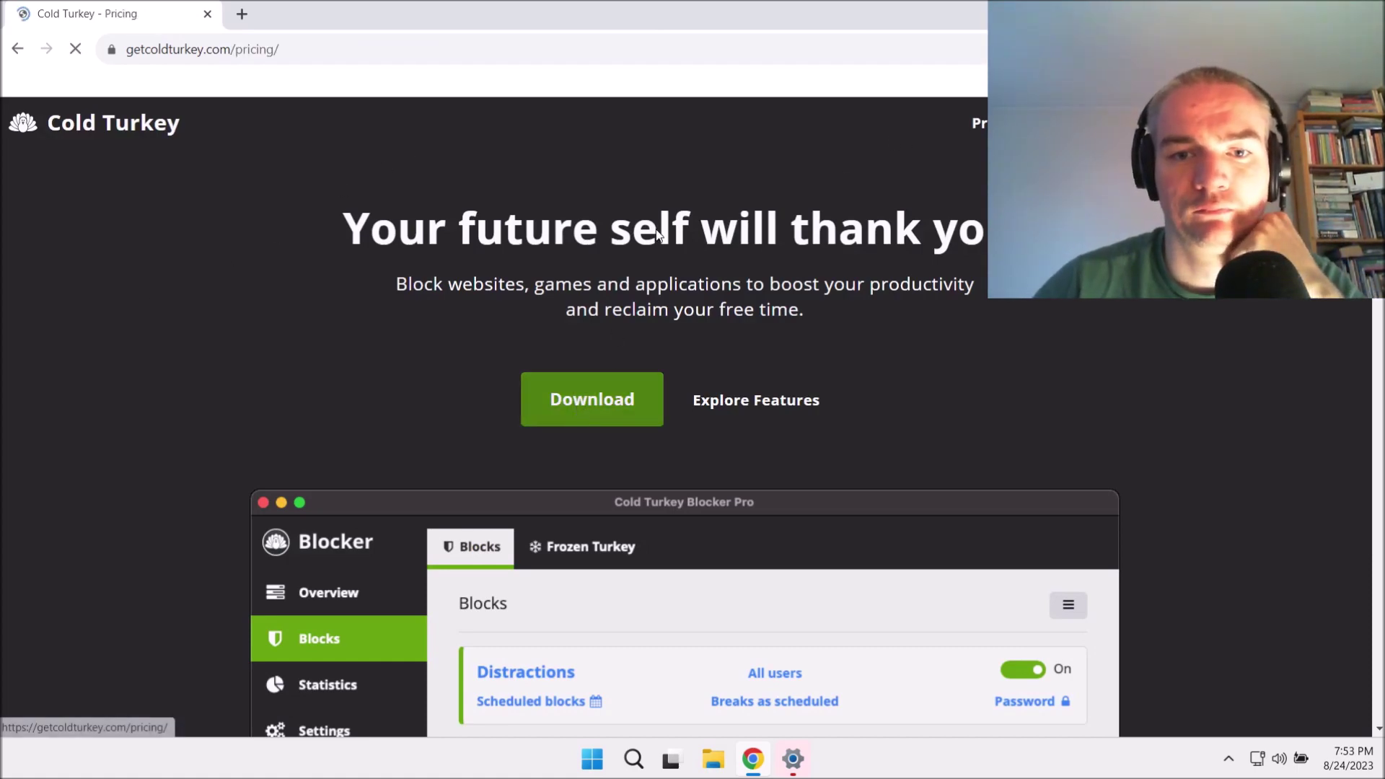
pyautogui.scroll(-6, 725, 266)
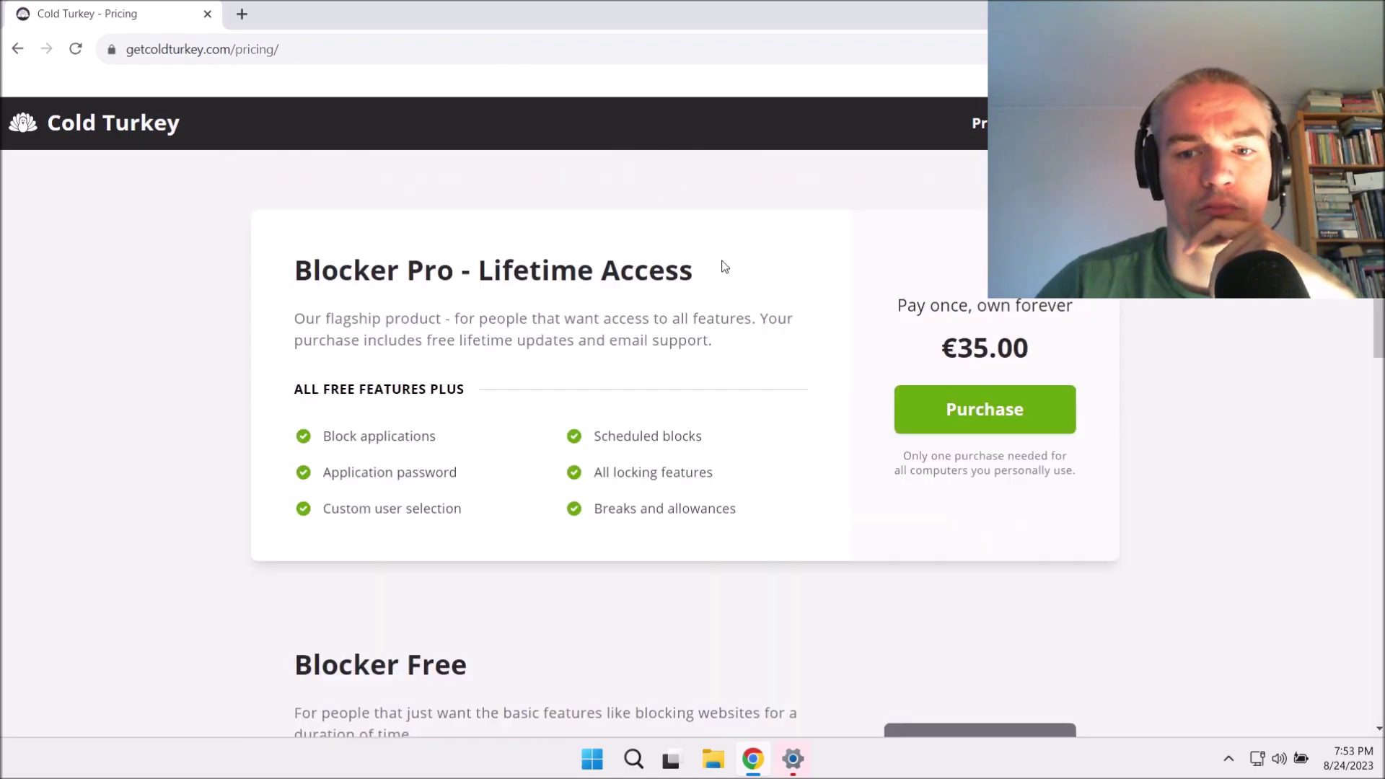
pyautogui.scroll(-15, 820, 241)
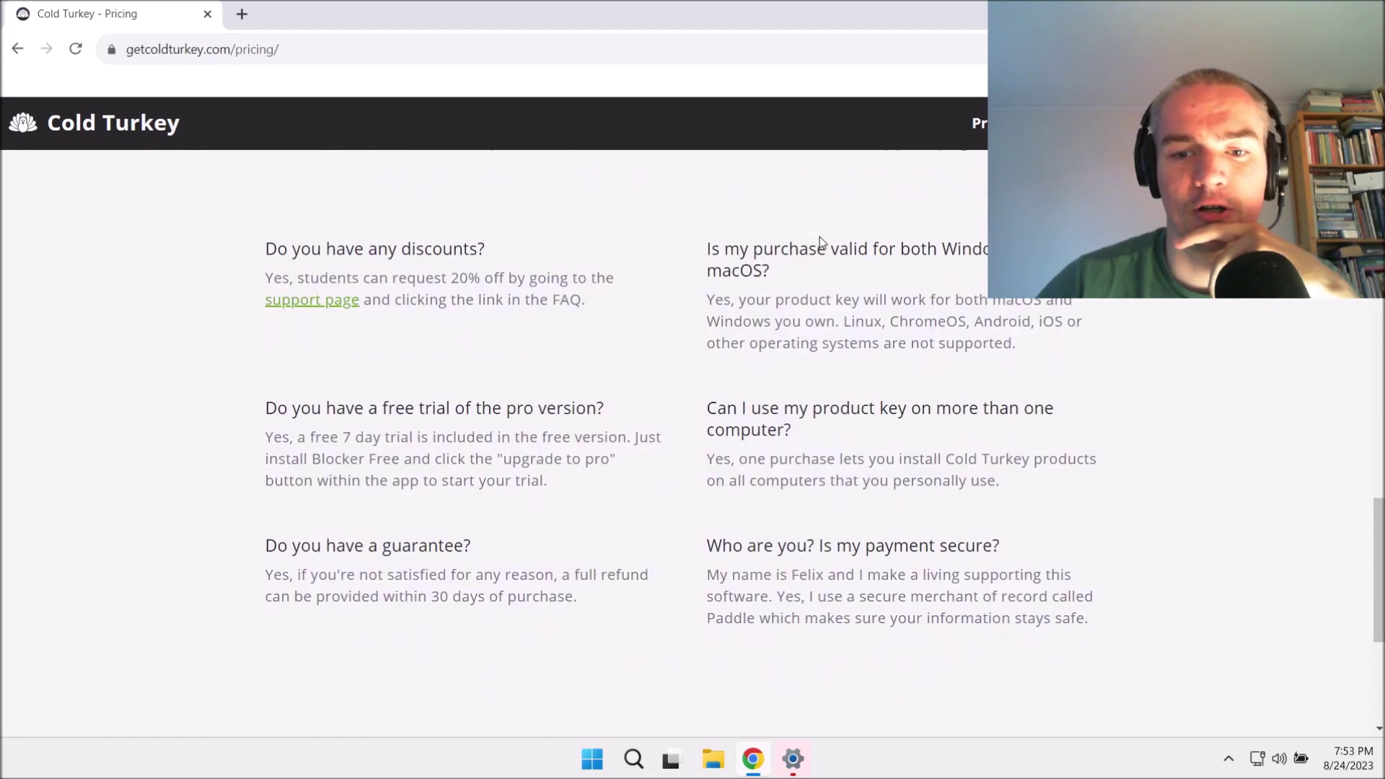
pyautogui.scroll(-3, 819, 241)
pyautogui.scroll(12, 820, 241)
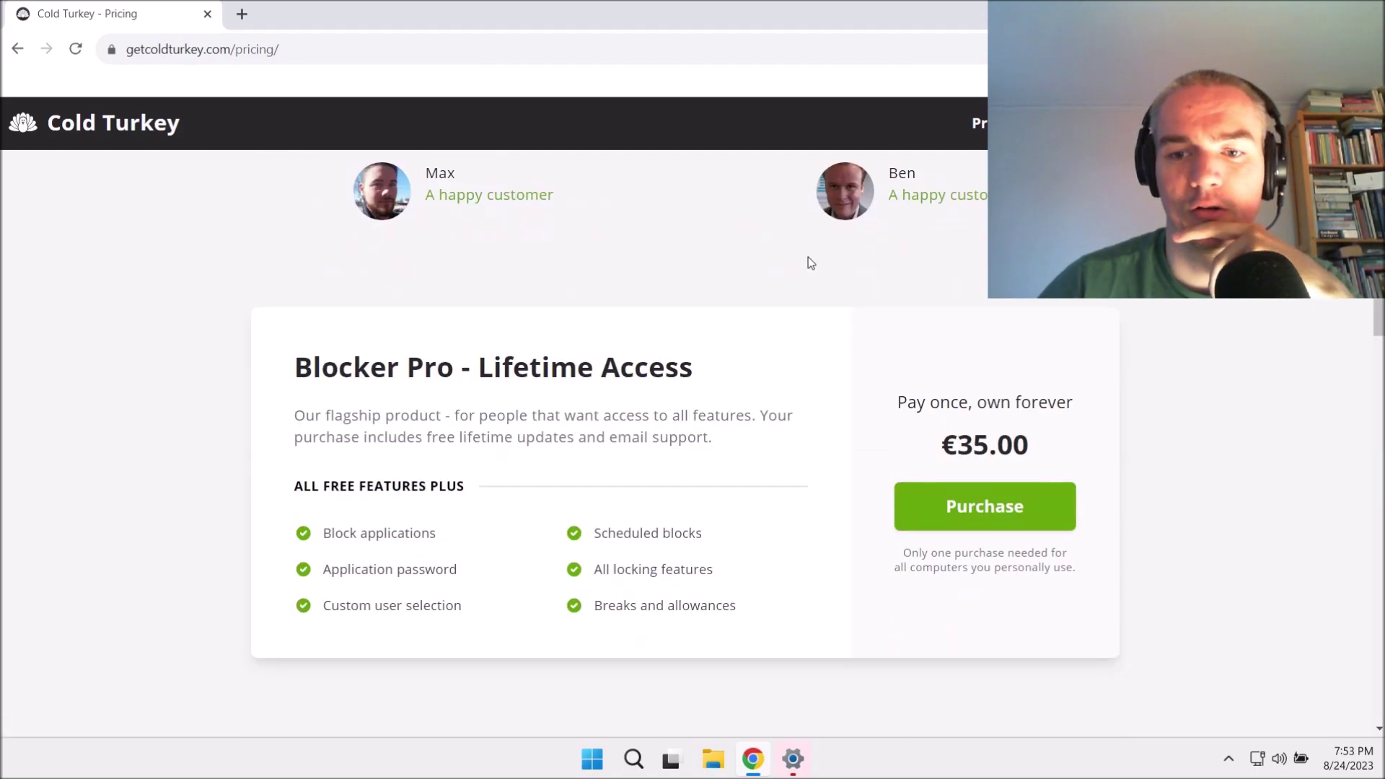
pyautogui.scroll(-5, 810, 263)
pyautogui.scroll(-2, 951, 367)
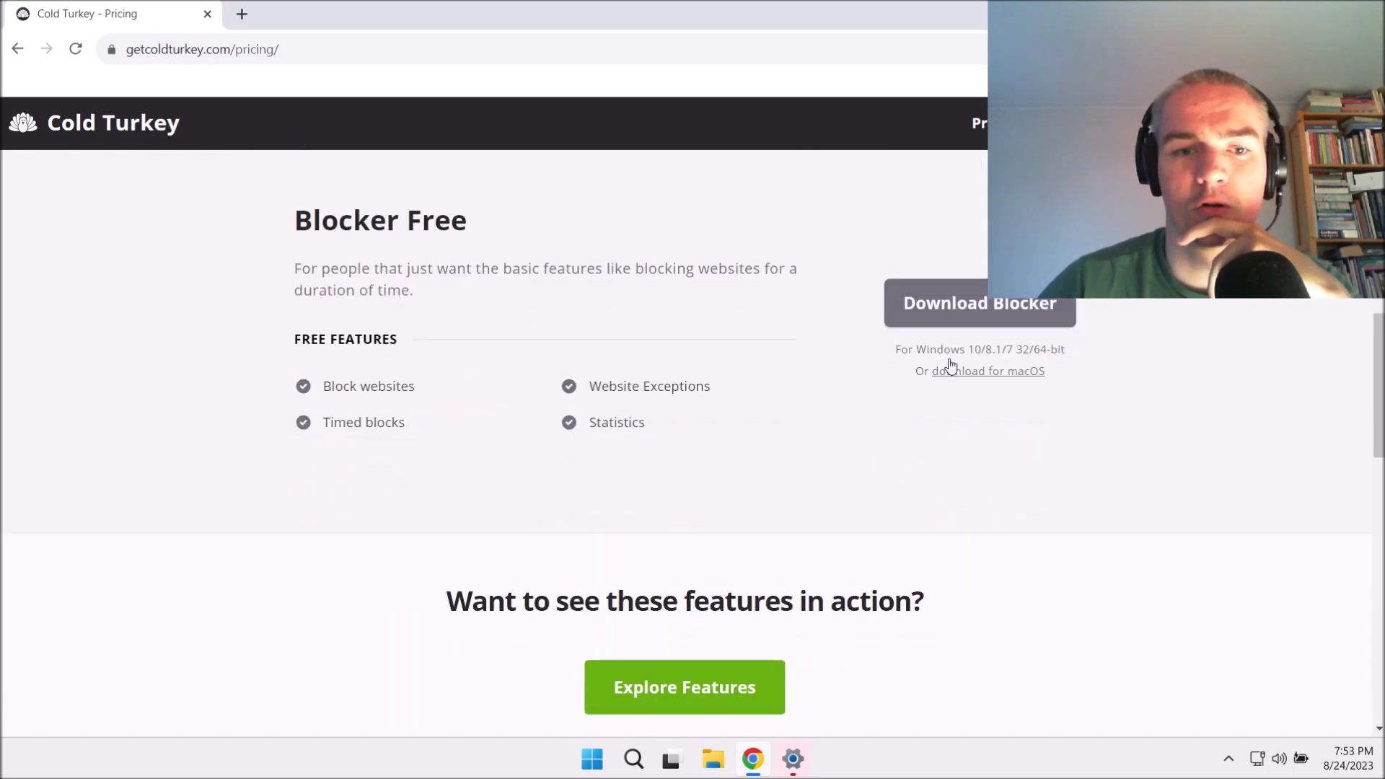
pyautogui.click(973, 310)
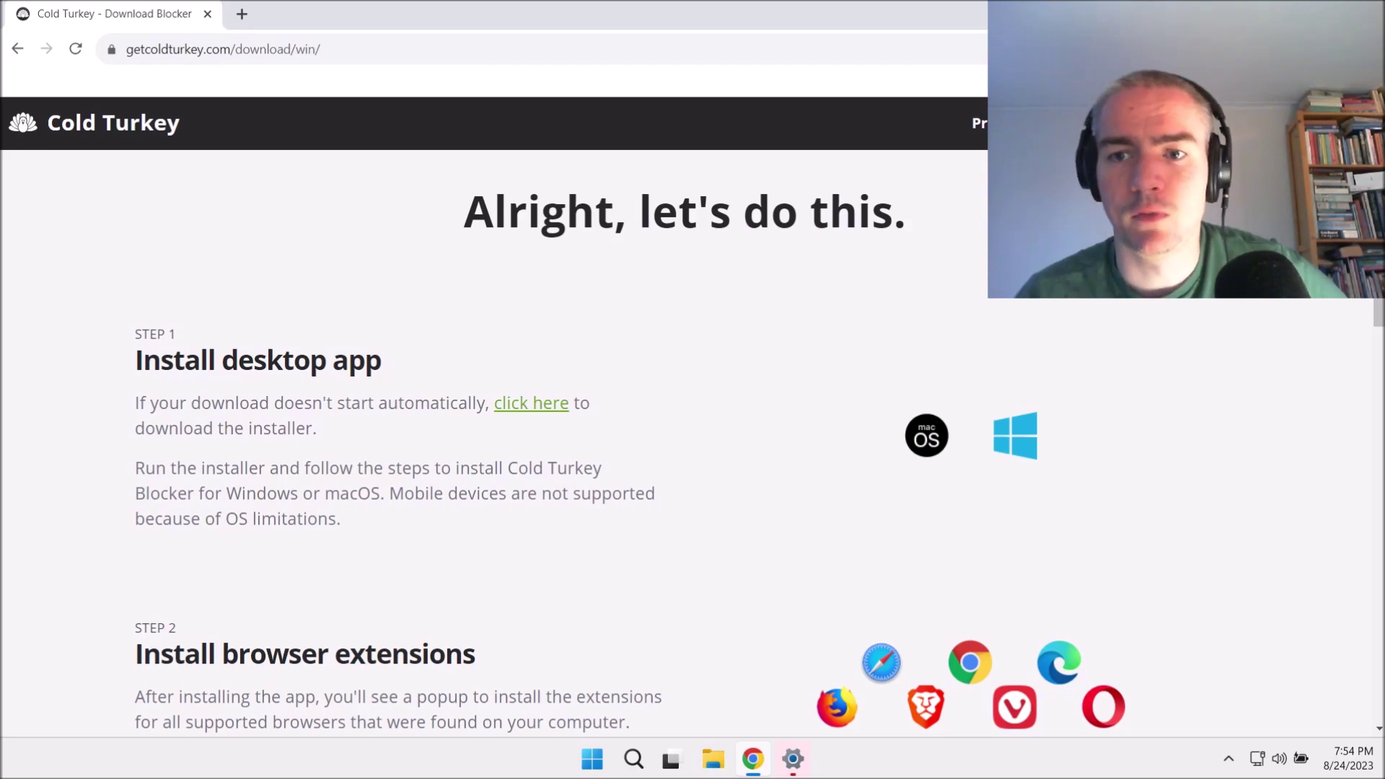
# Step: Search for 'virustotal' in a new tab and open the VirusTotal website
pyautogui.click(241, 14)
pyautogui.write('virustotal')
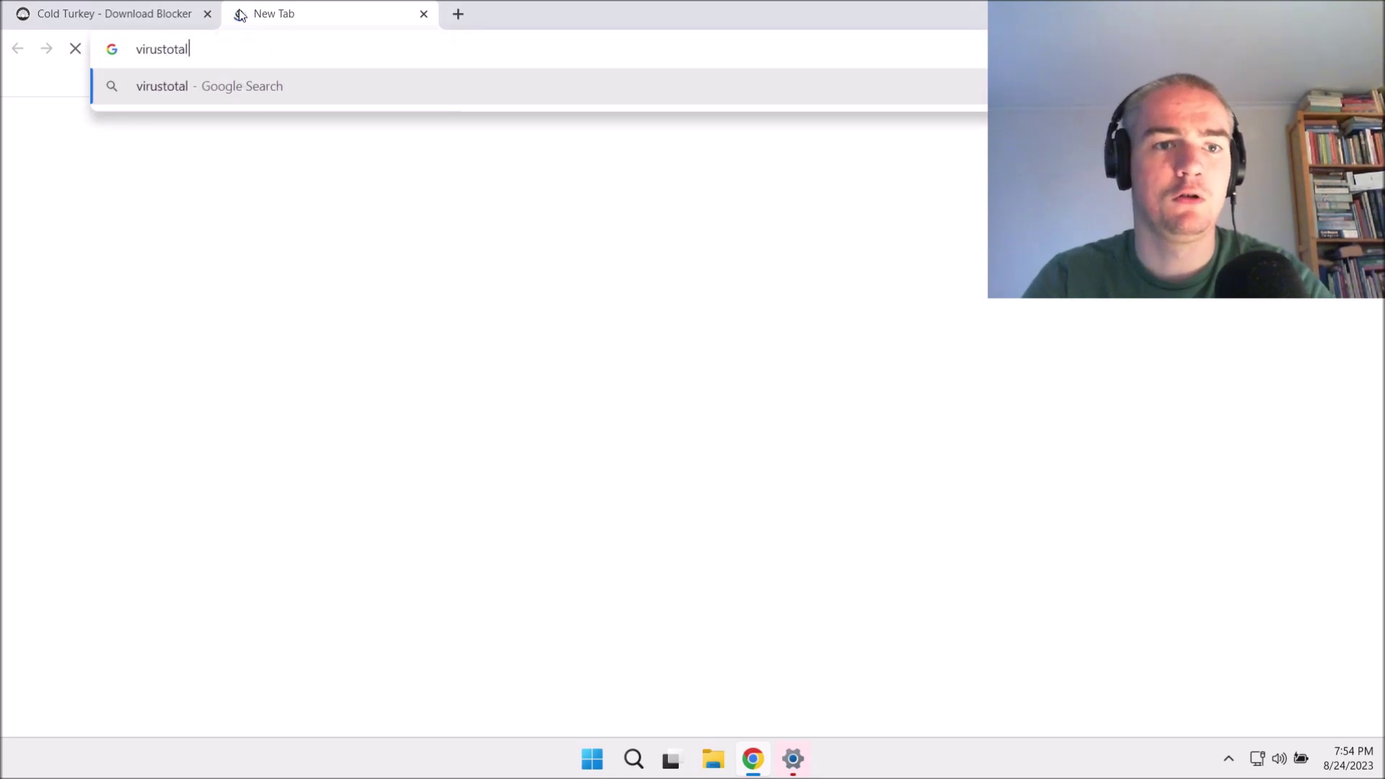
pyautogui.press('Return')
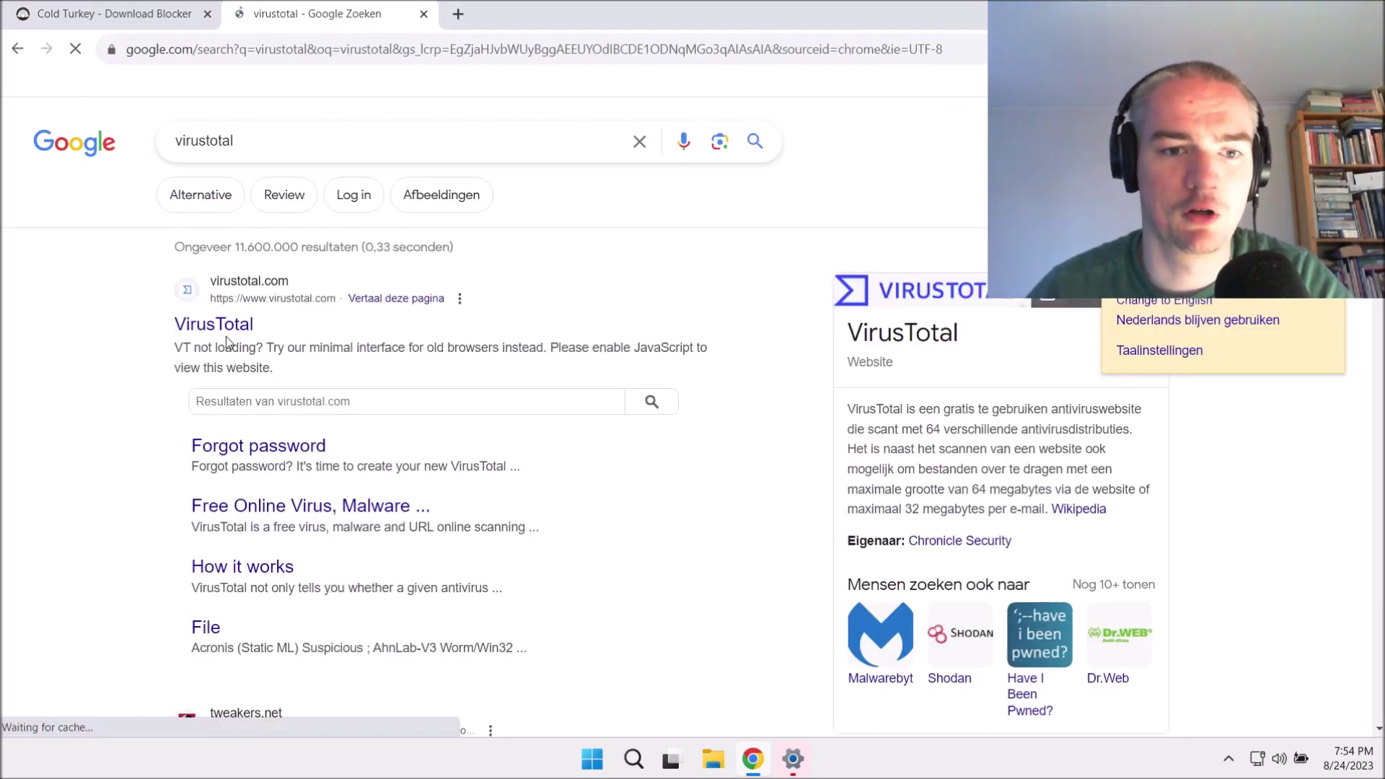
pyautogui.click(208, 327)
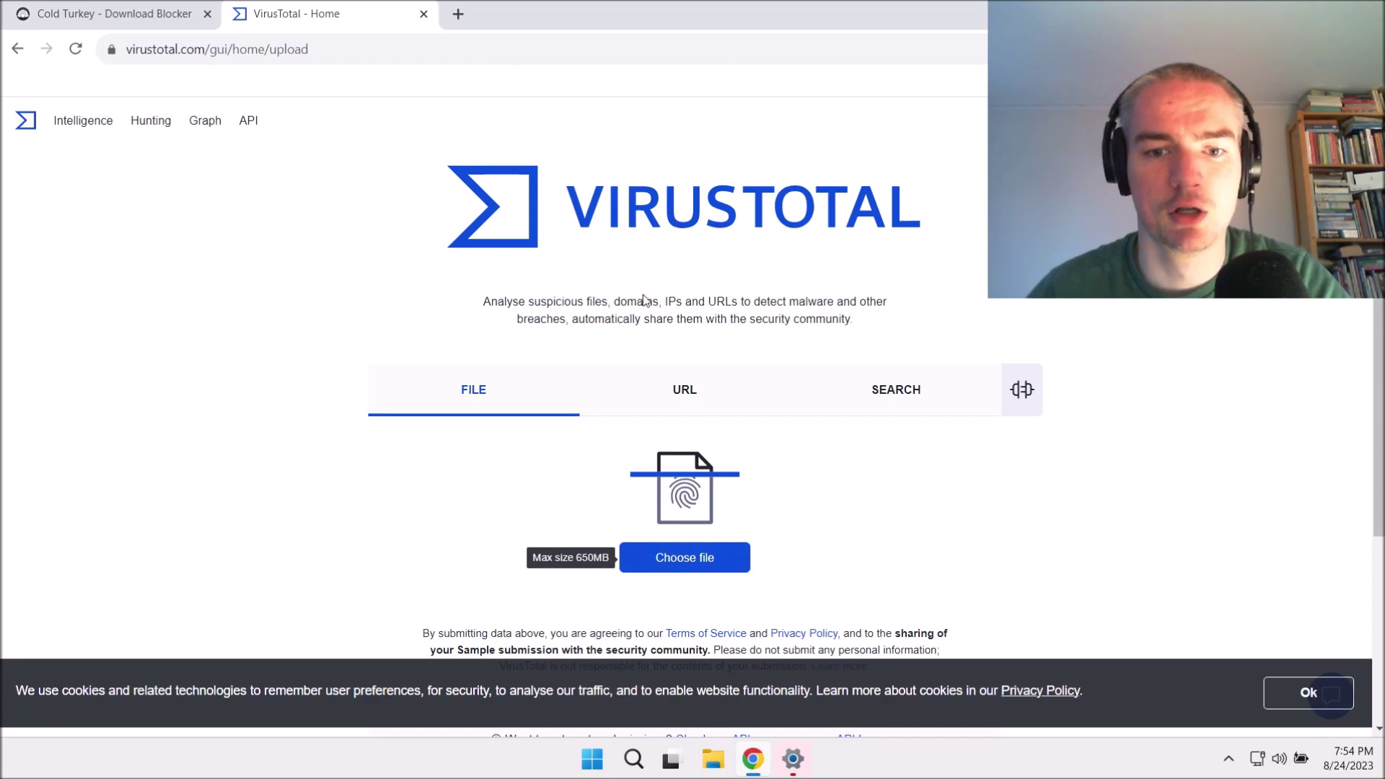
# Step: Upload Cold_Turkey_Installer from the Downloads folder for a VirusTotal scan
pyautogui.click(700, 560)
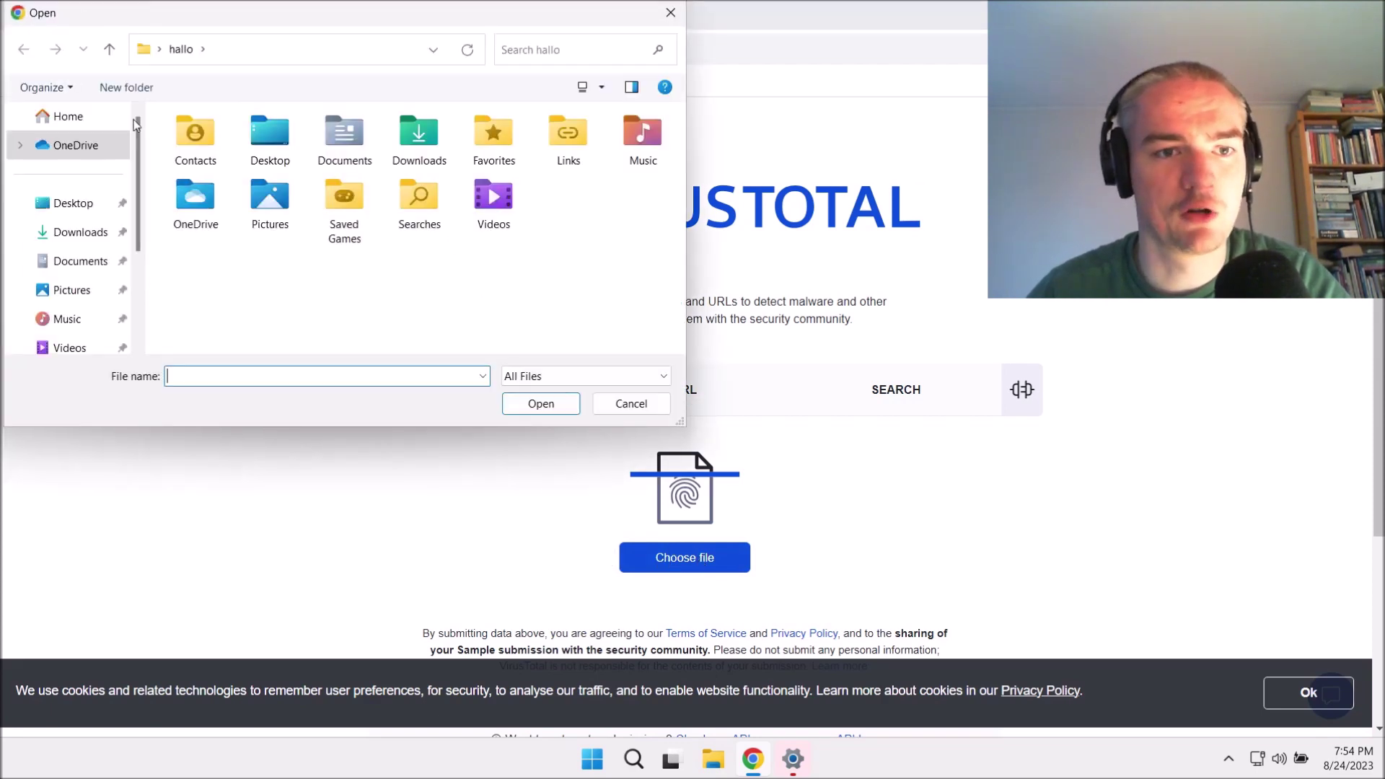
pyautogui.click(76, 231)
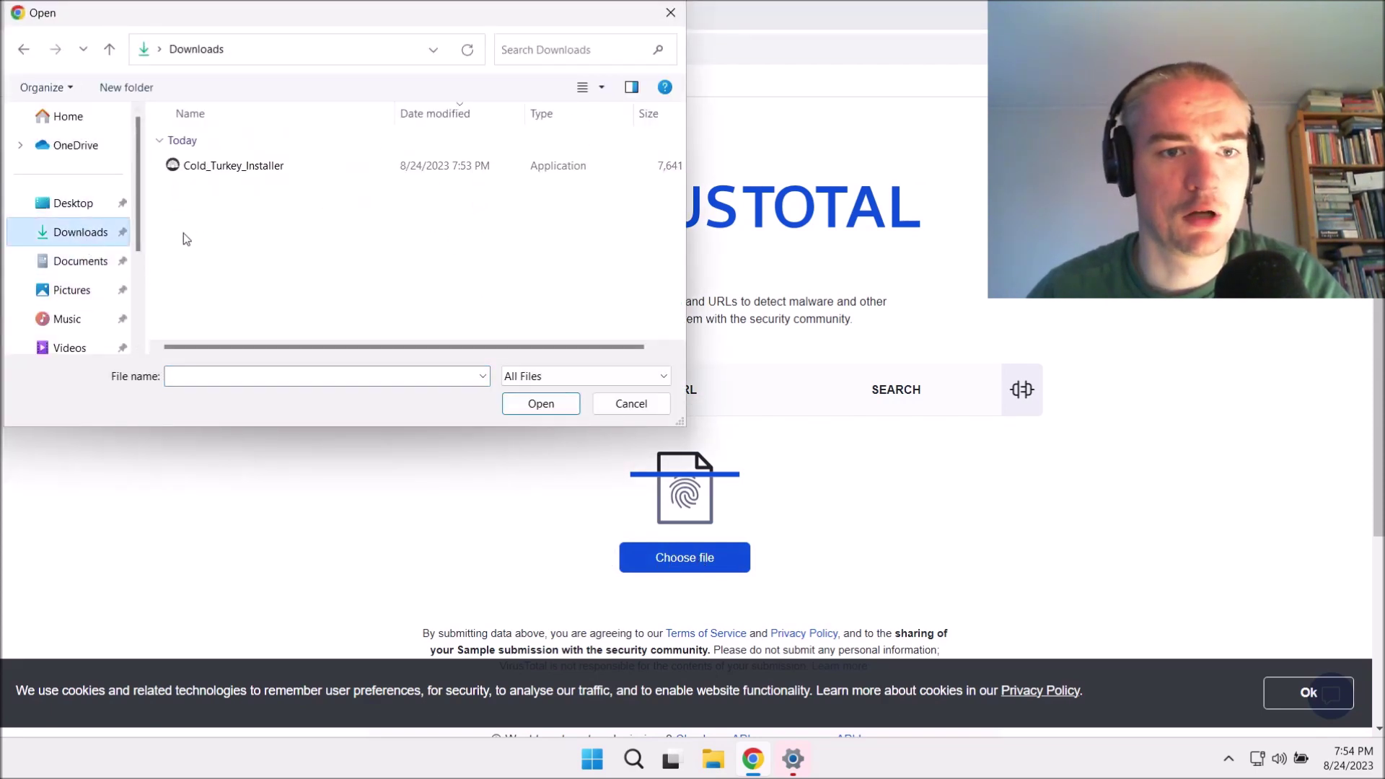
pyautogui.doubleClick(224, 166)
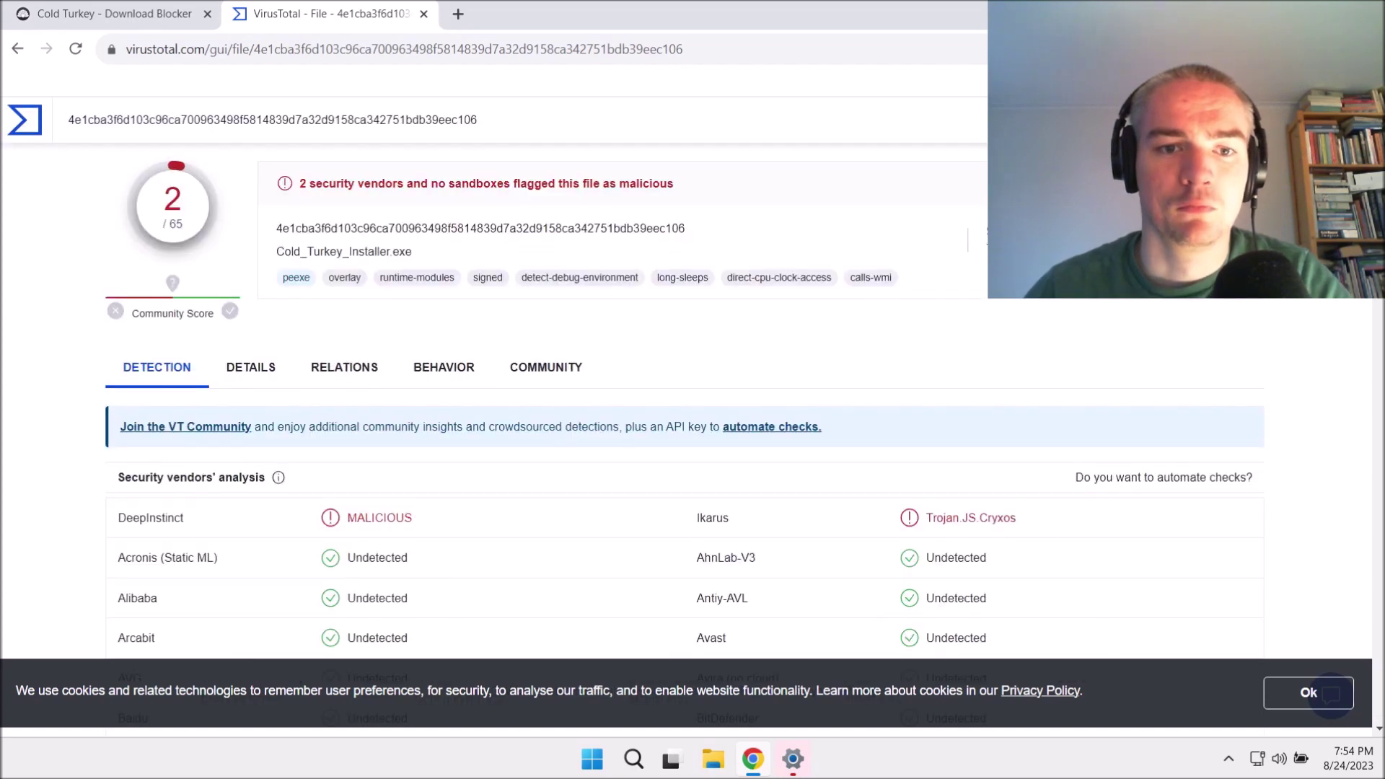
# Step: Scroll through the 2/65 vendor detection list in the installer's VirusTotal report
pyautogui.scroll(-1, 701, 514)
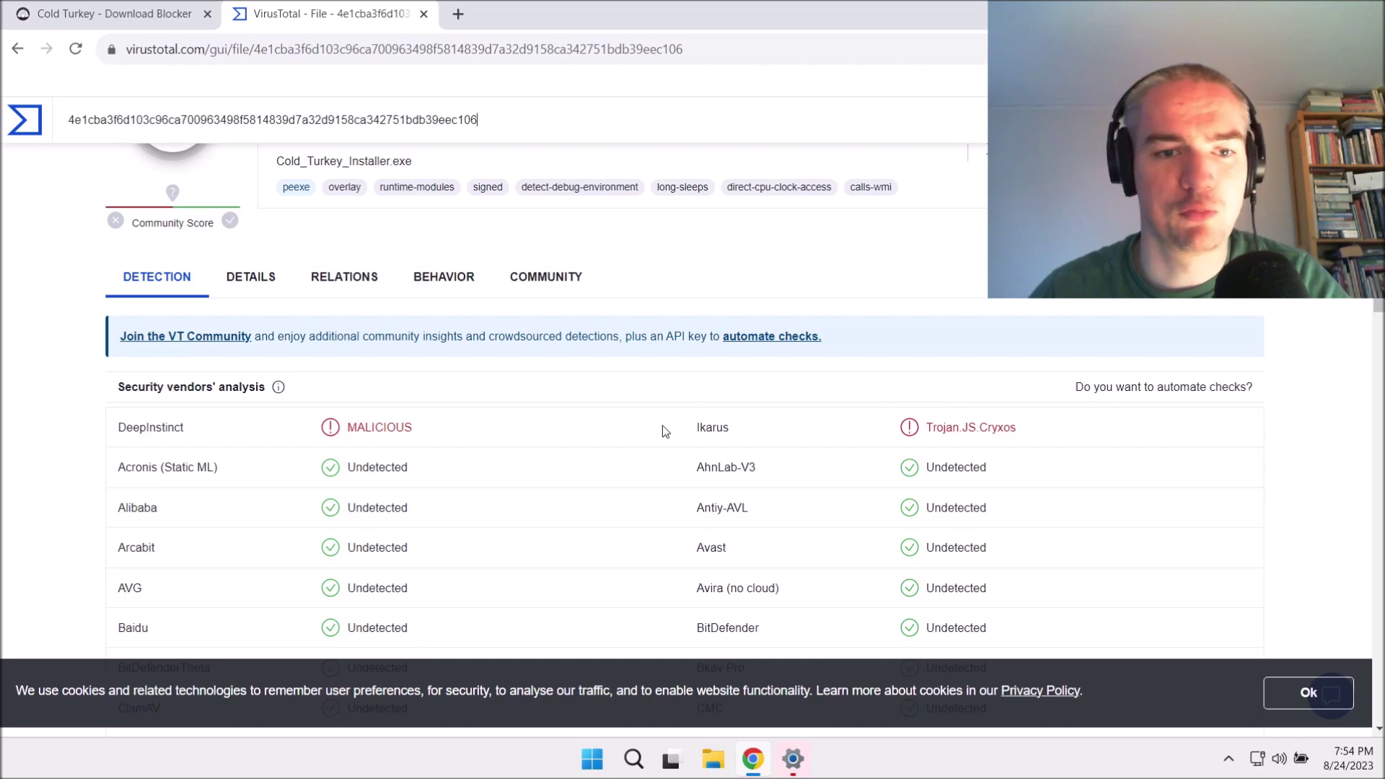
pyautogui.scroll(1, 662, 430)
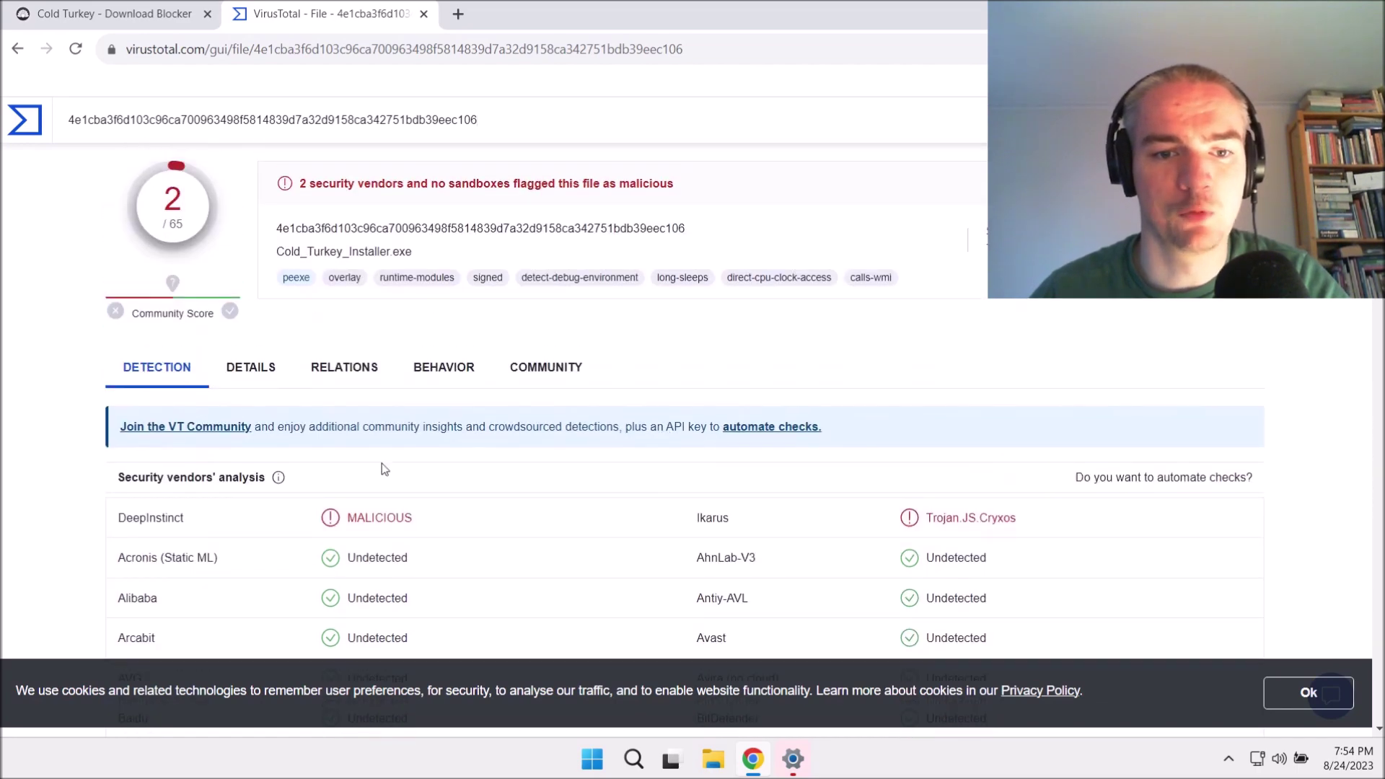
pyautogui.scroll(-10, 89, 423)
pyautogui.scroll(10, 102, 423)
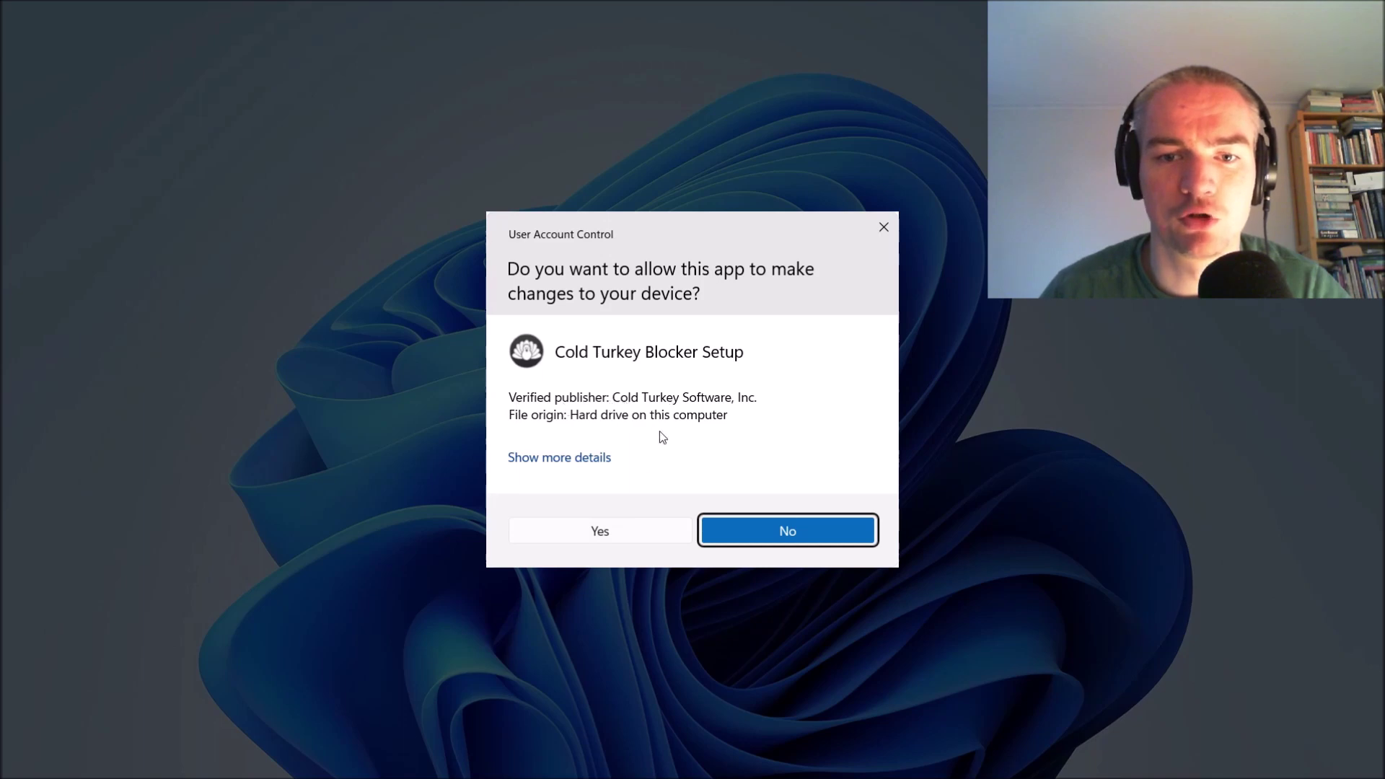
# Step: Allow the setup to make changes, accept the licence, and install Cold Turkey Blocker 4.4
pyautogui.click(651, 539)
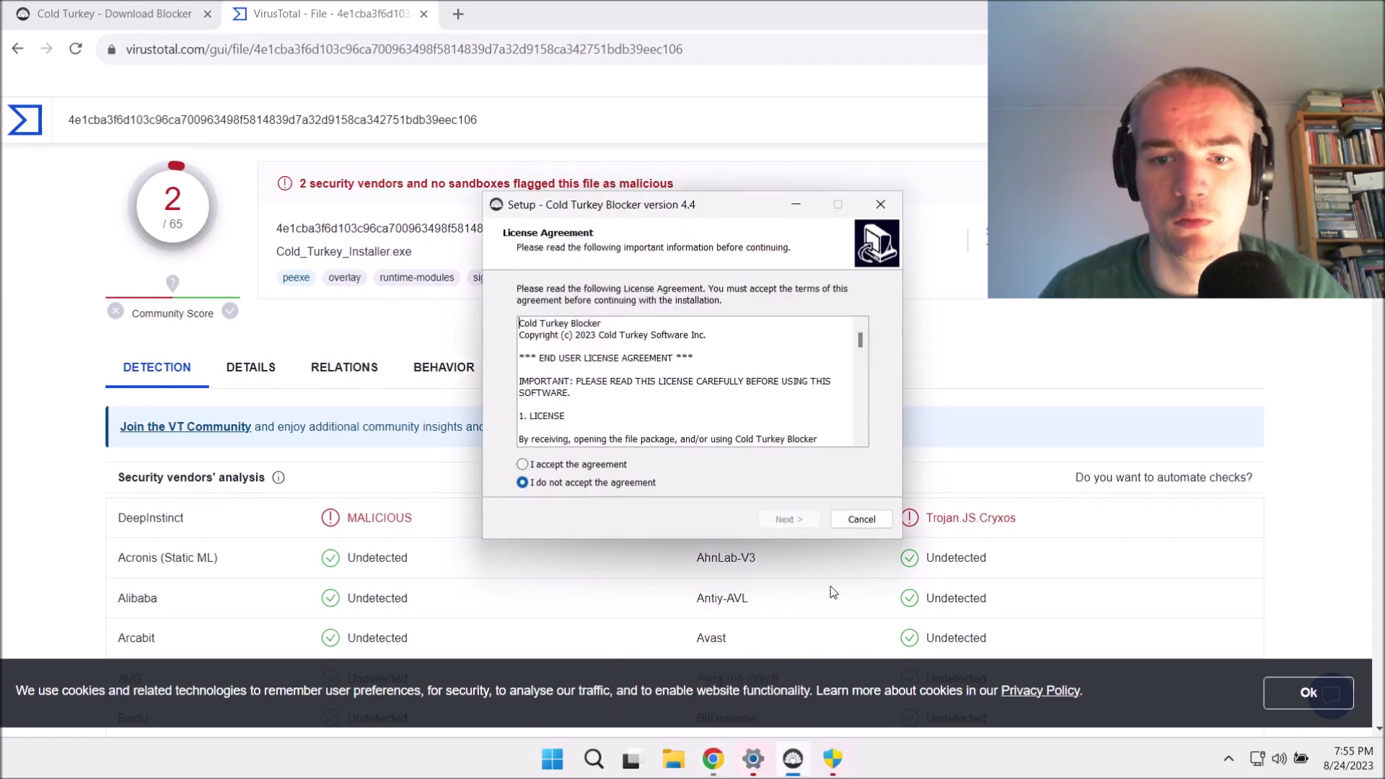
pyautogui.click(593, 465)
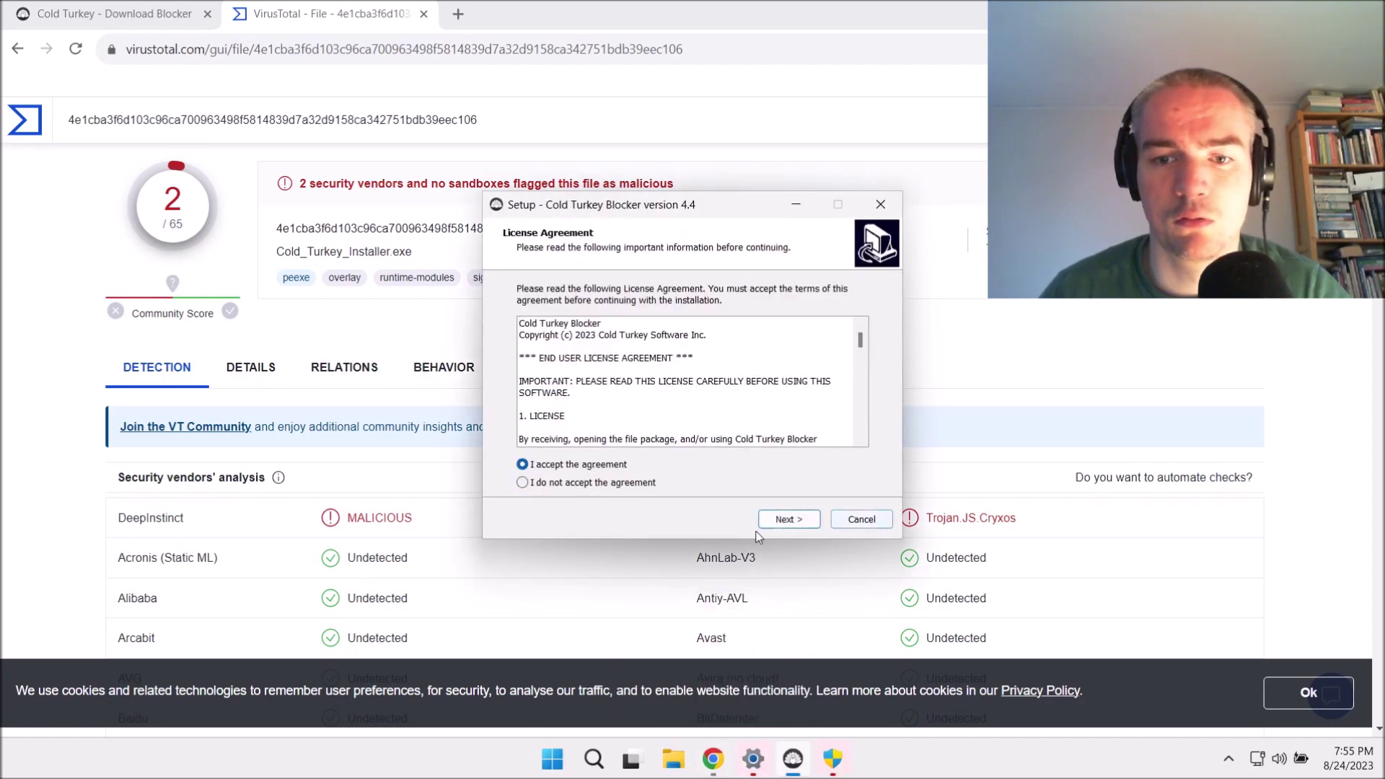
pyautogui.click(785, 519)
pyautogui.click(780, 522)
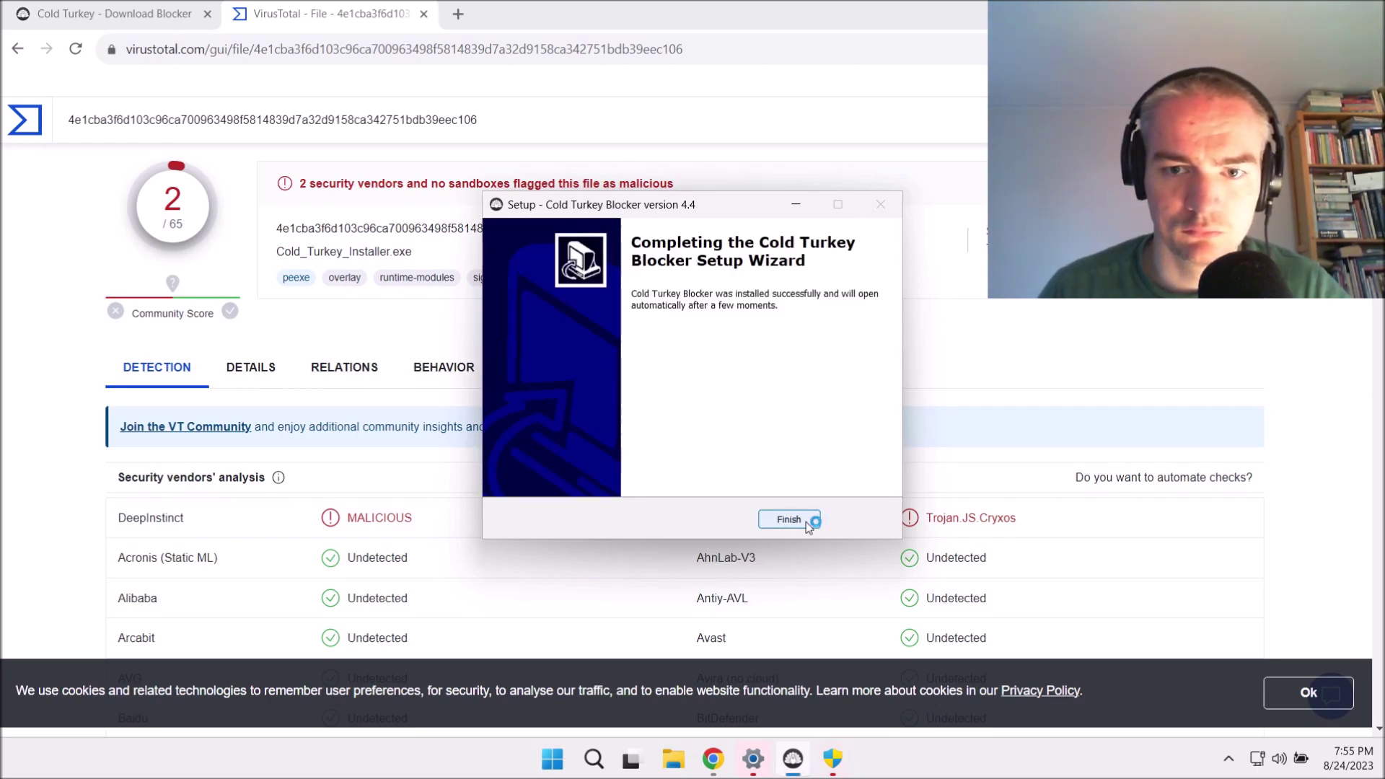
pyautogui.click(807, 521)
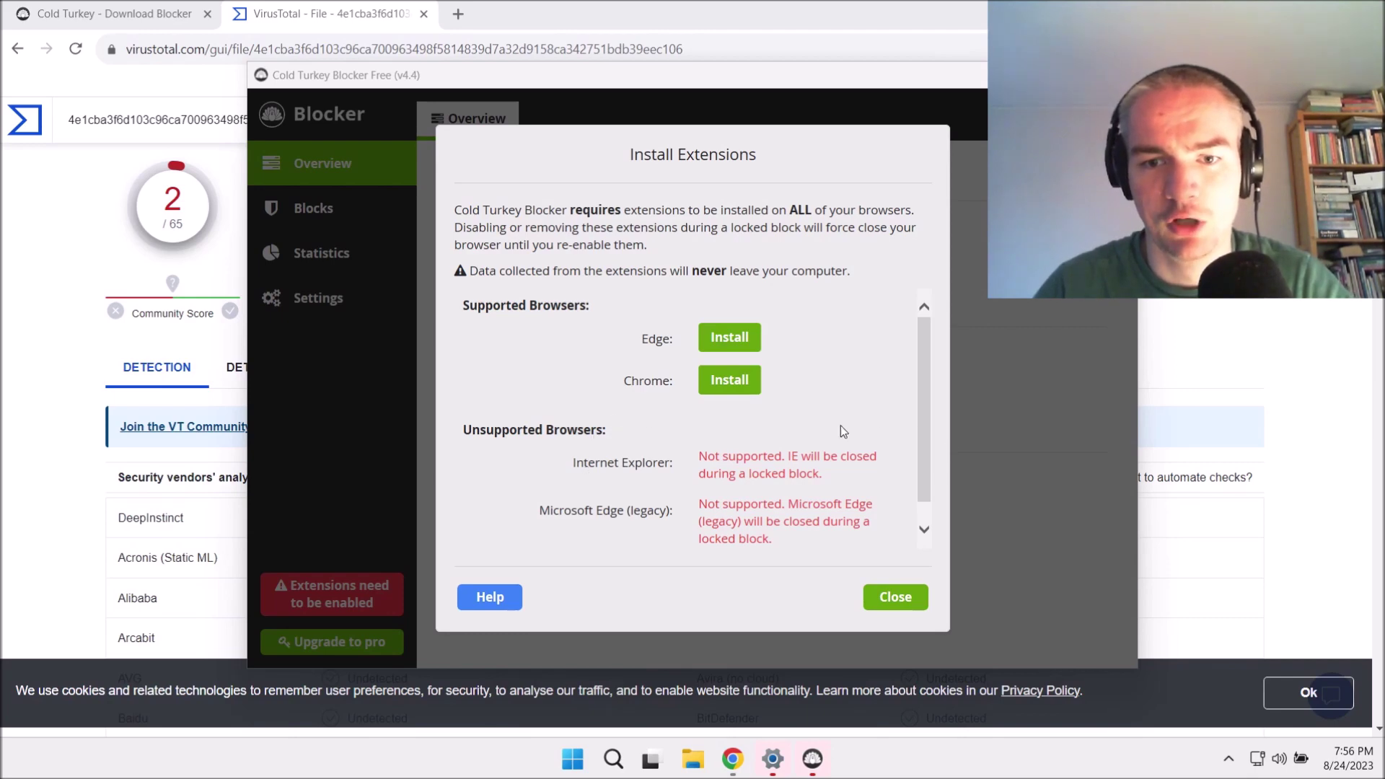
# Step: Review the Install Extensions browser list and start installing Chrome extension support
pyautogui.scroll(-1, 794, 443)
pyautogui.scroll(1, 779, 516)
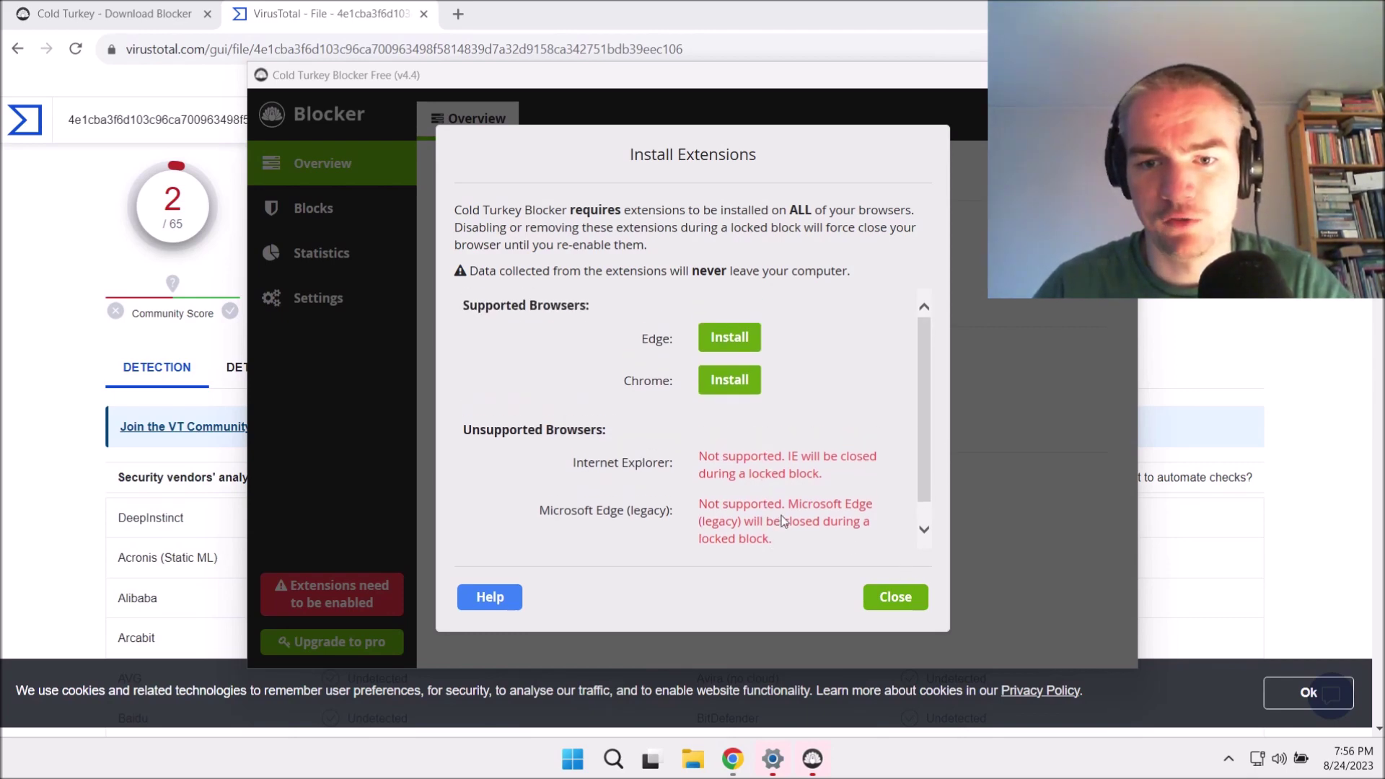
pyautogui.click(729, 393)
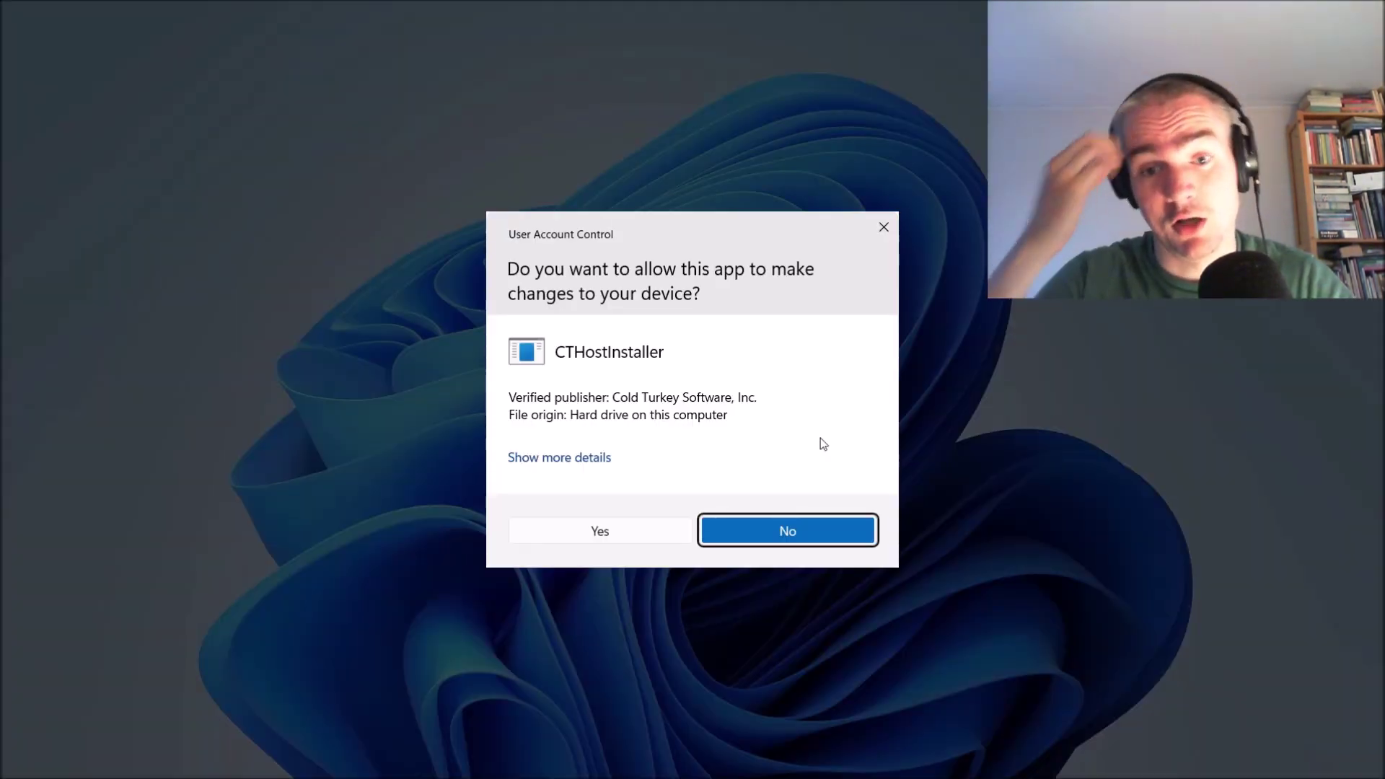
# Step: Approve CTHostInstaller's changes and review the Install Chrome Extension instructions page
pyautogui.click(599, 532)
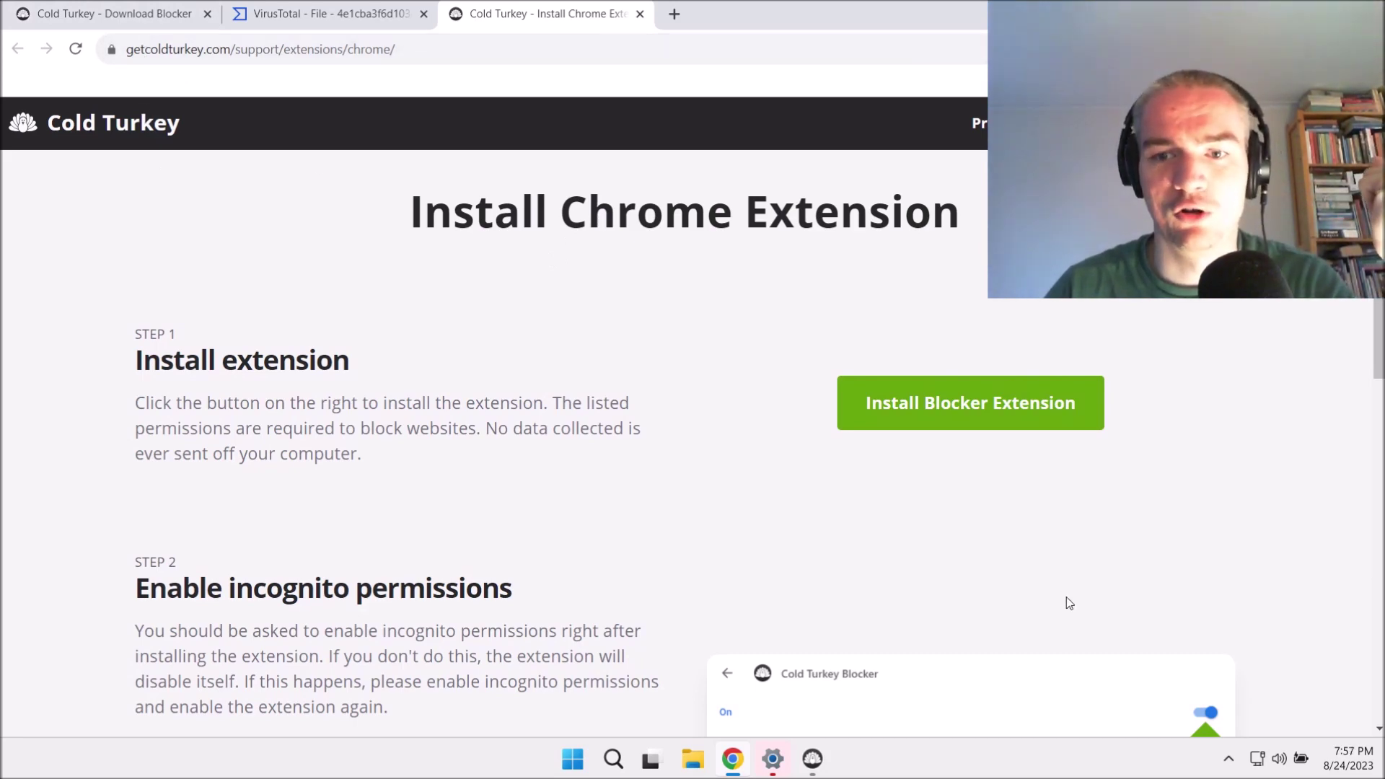
pyautogui.scroll(-9, 967, 418)
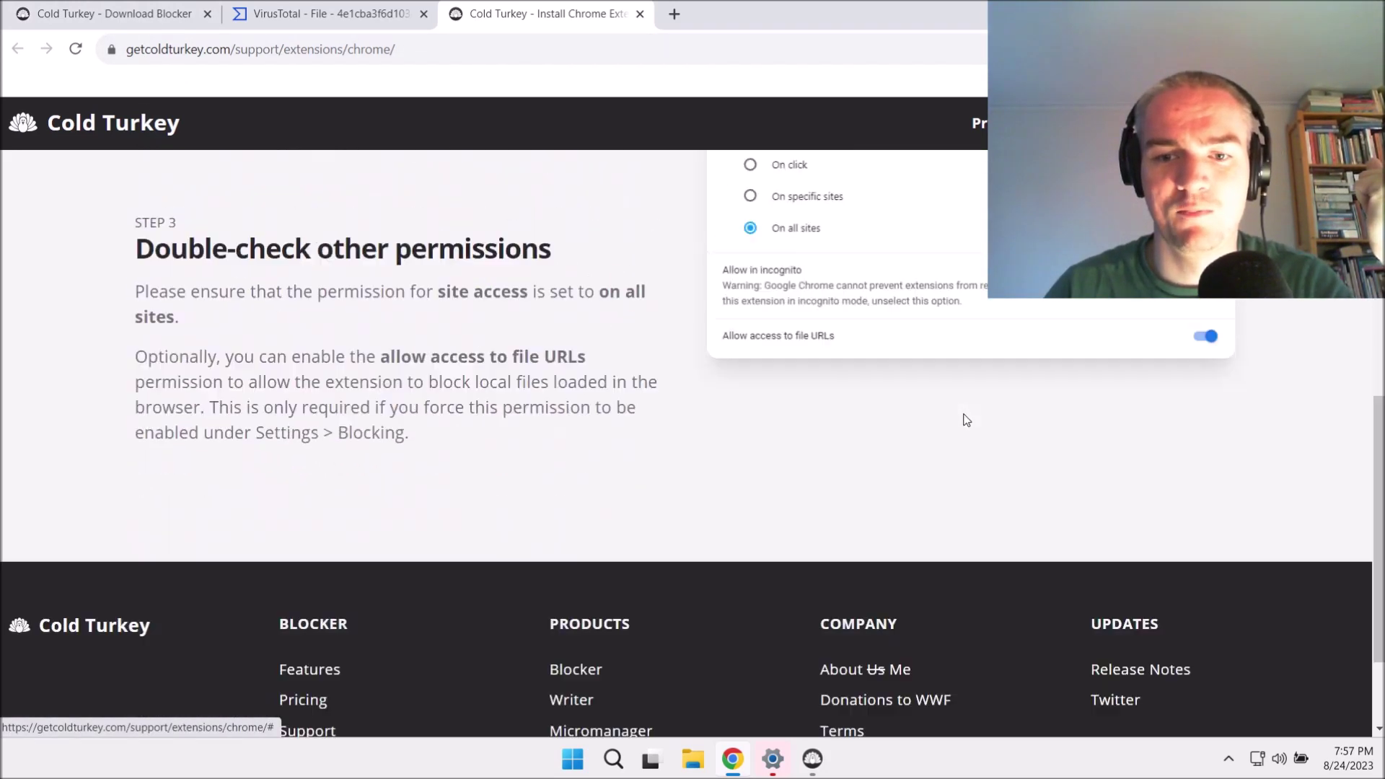
pyautogui.scroll(10, 965, 419)
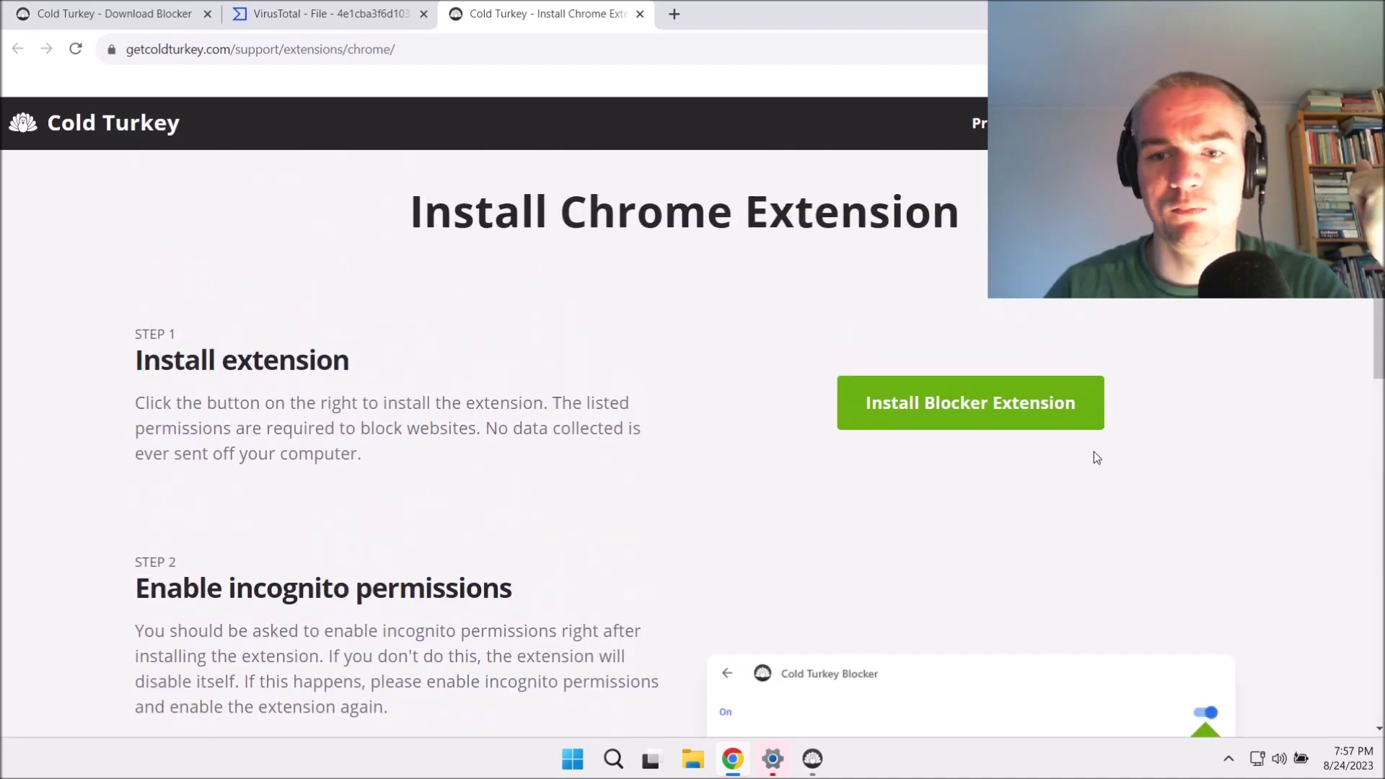
# Step: Open the Cold Turkey Blocker store listing, check its reviews, and add the extension to Chrome
pyautogui.click(1001, 411)
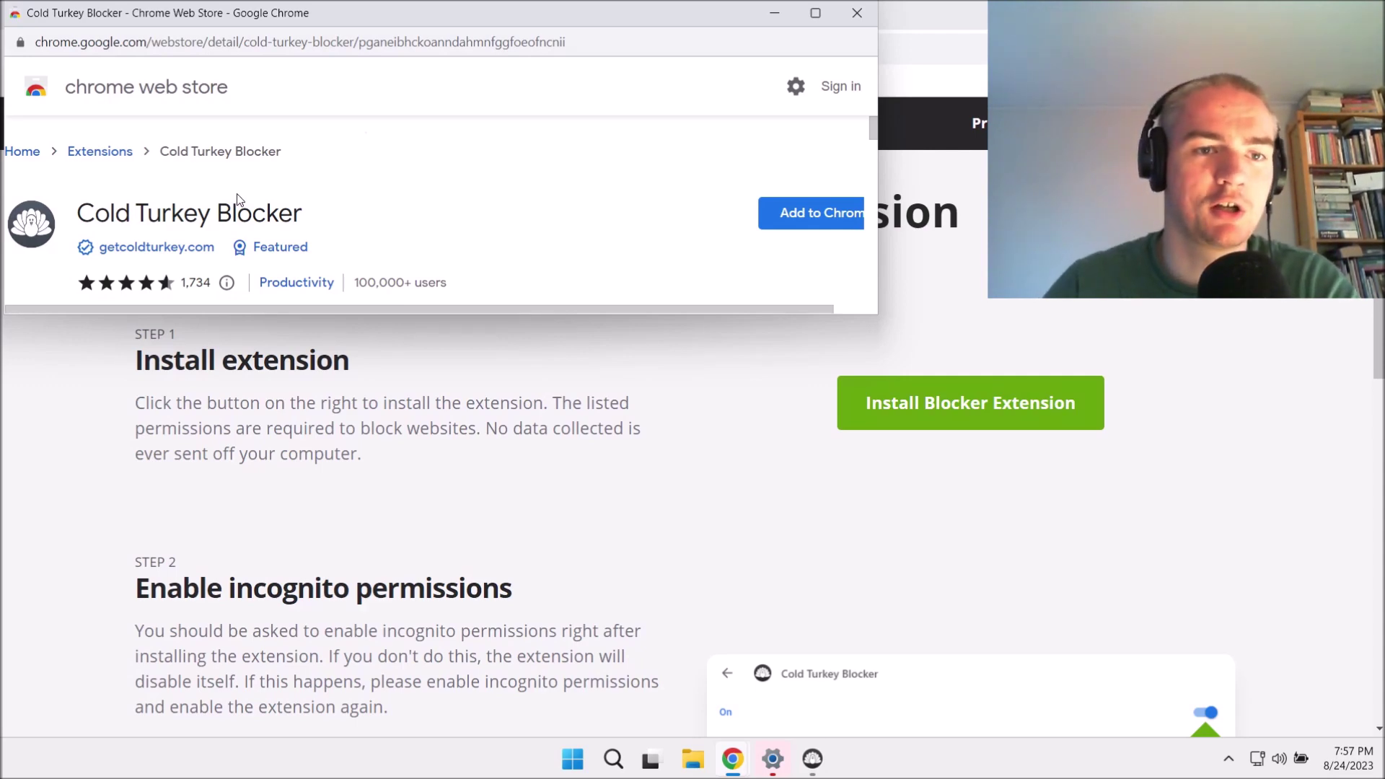
pyautogui.scroll(-1, 240, 194)
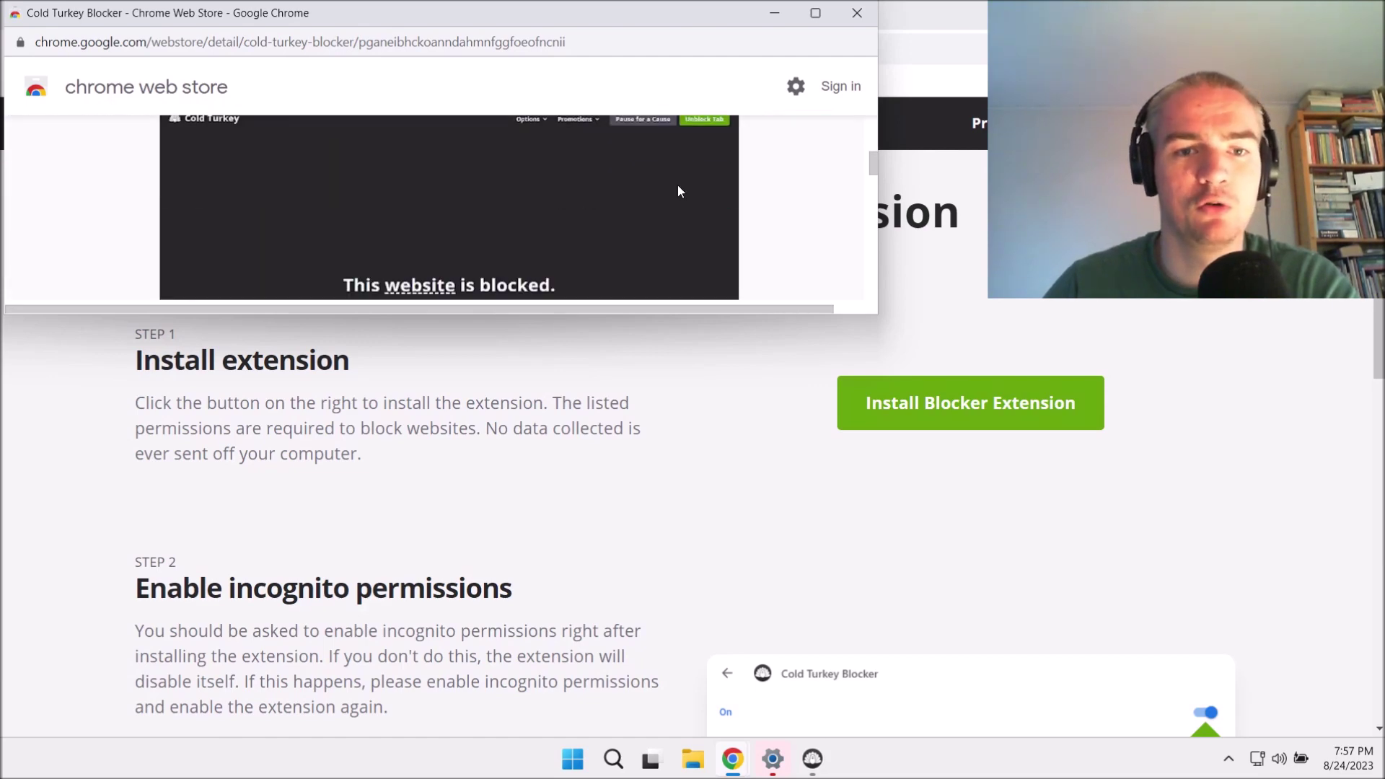
pyautogui.click(482, 293)
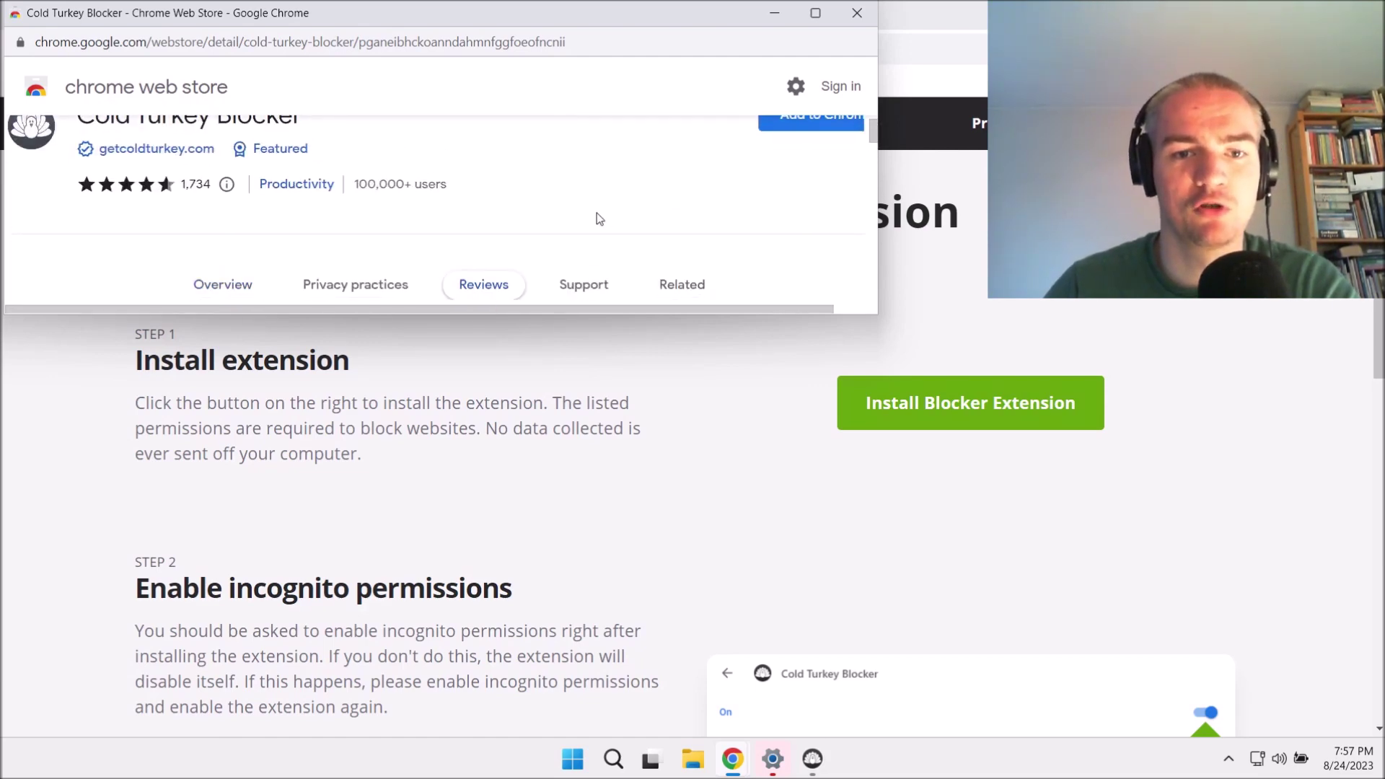
pyautogui.scroll(10, 541, 211)
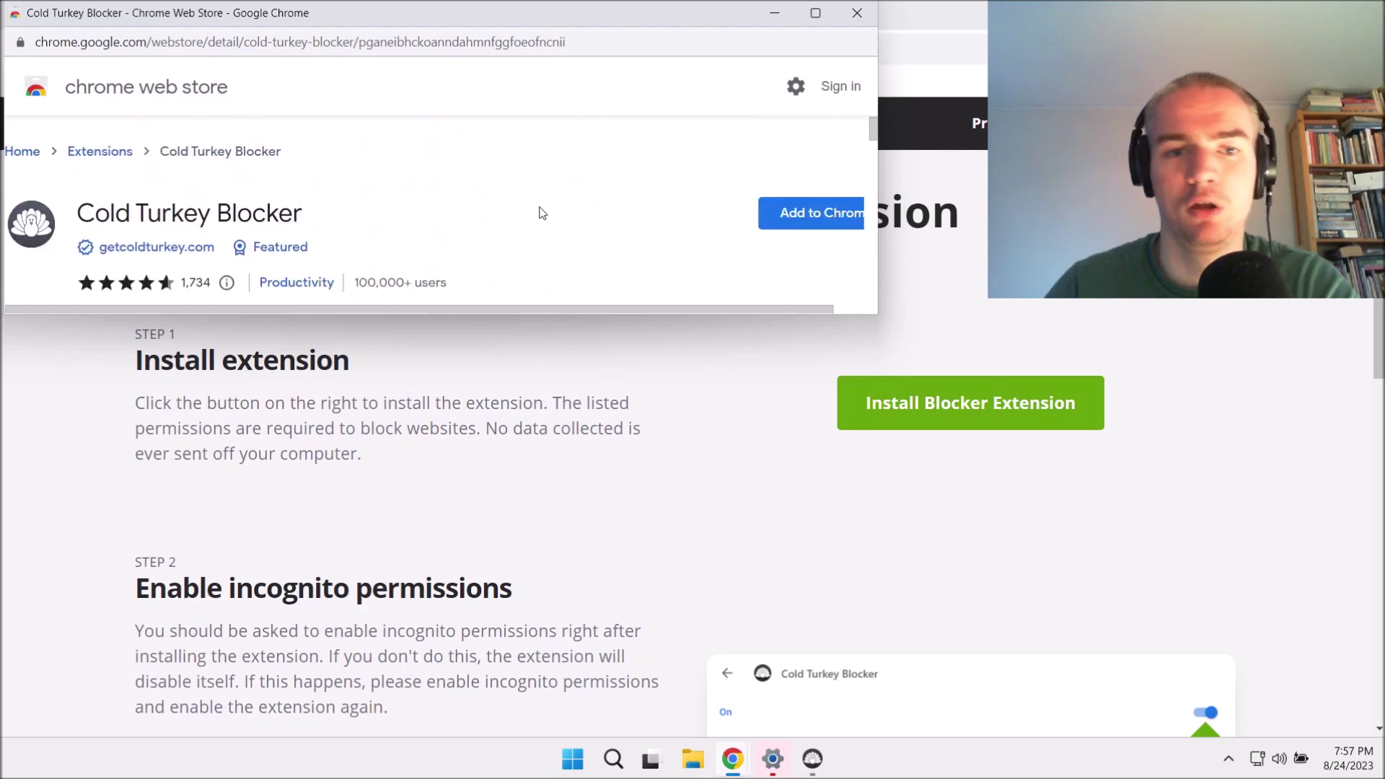
pyautogui.click(786, 215)
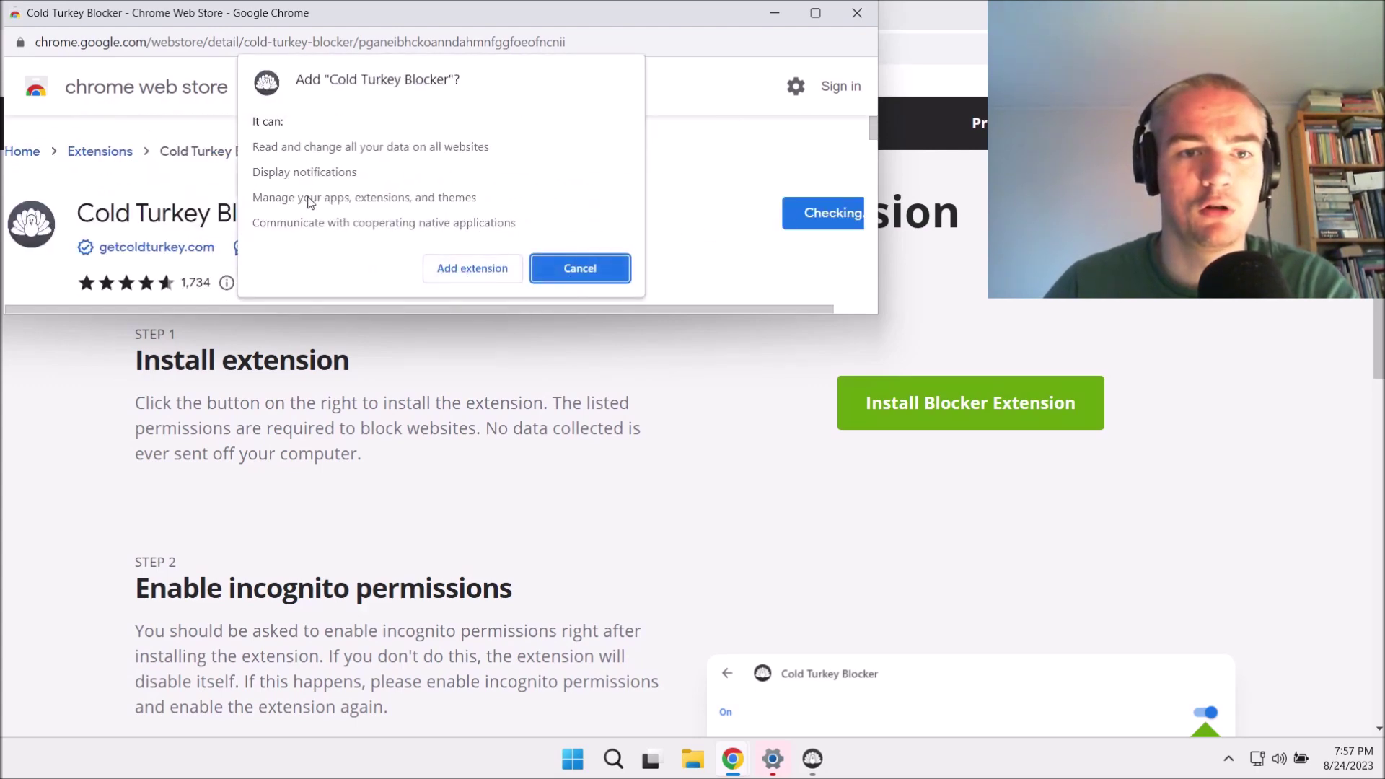
pyautogui.click(465, 270)
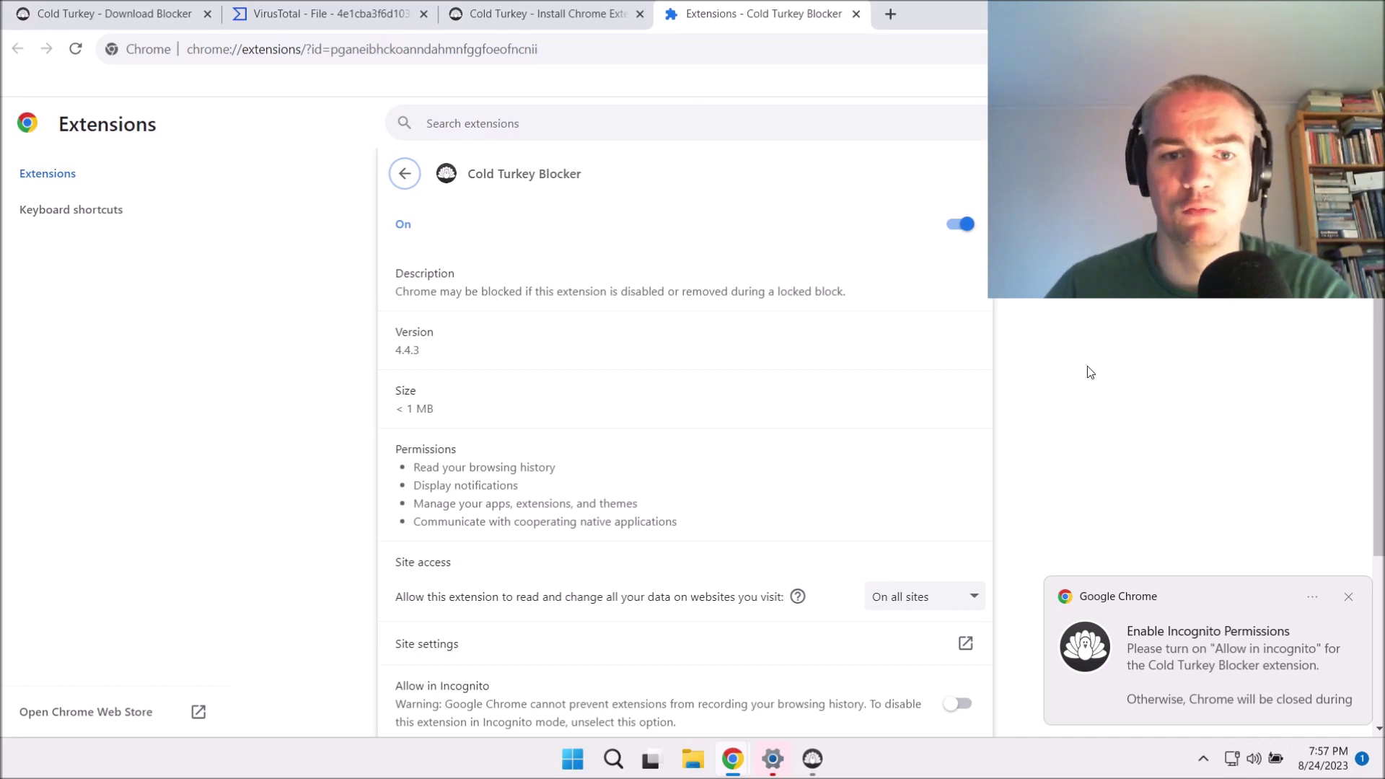
# Step: Dismiss the incognito reminder and turn on Allow in Incognito for Cold Turkey Blocker
pyautogui.scroll(-4, 1088, 372)
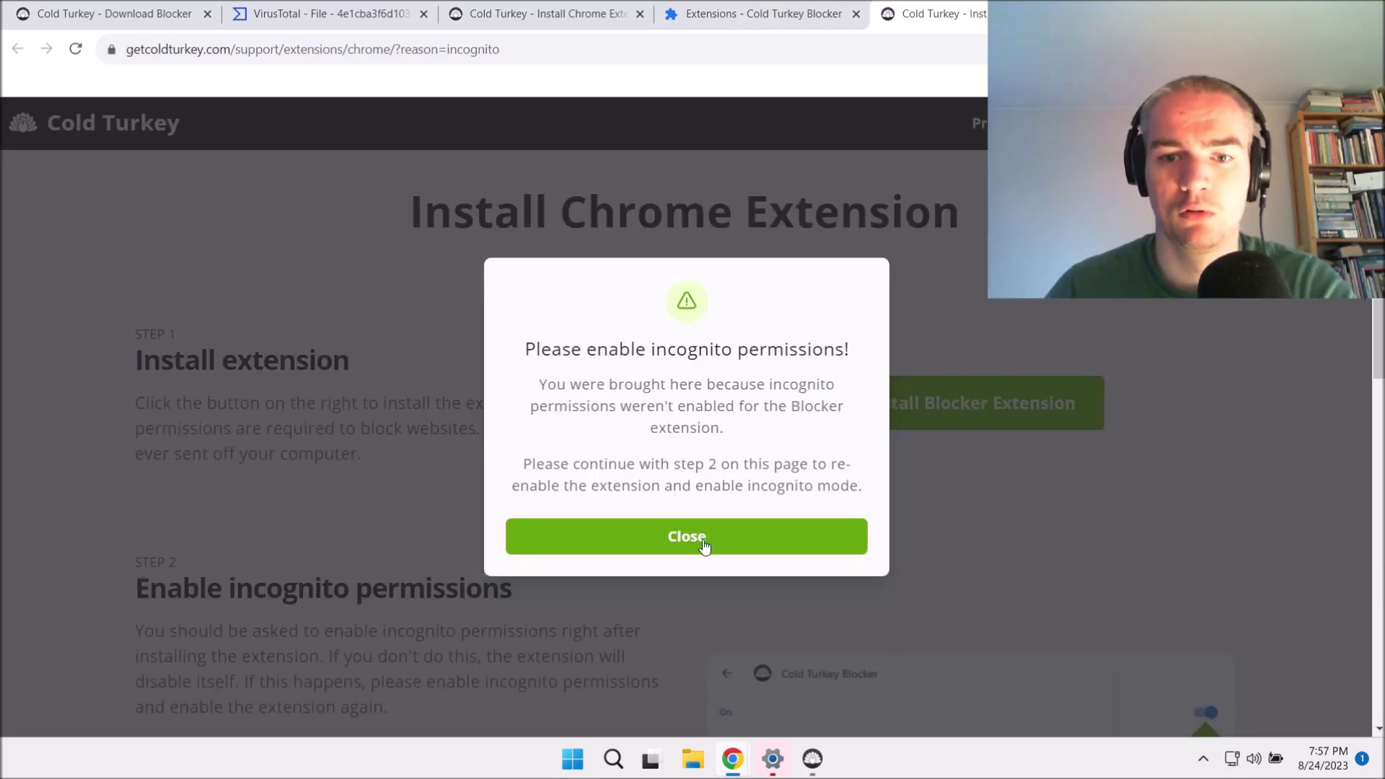
pyautogui.click(670, 547)
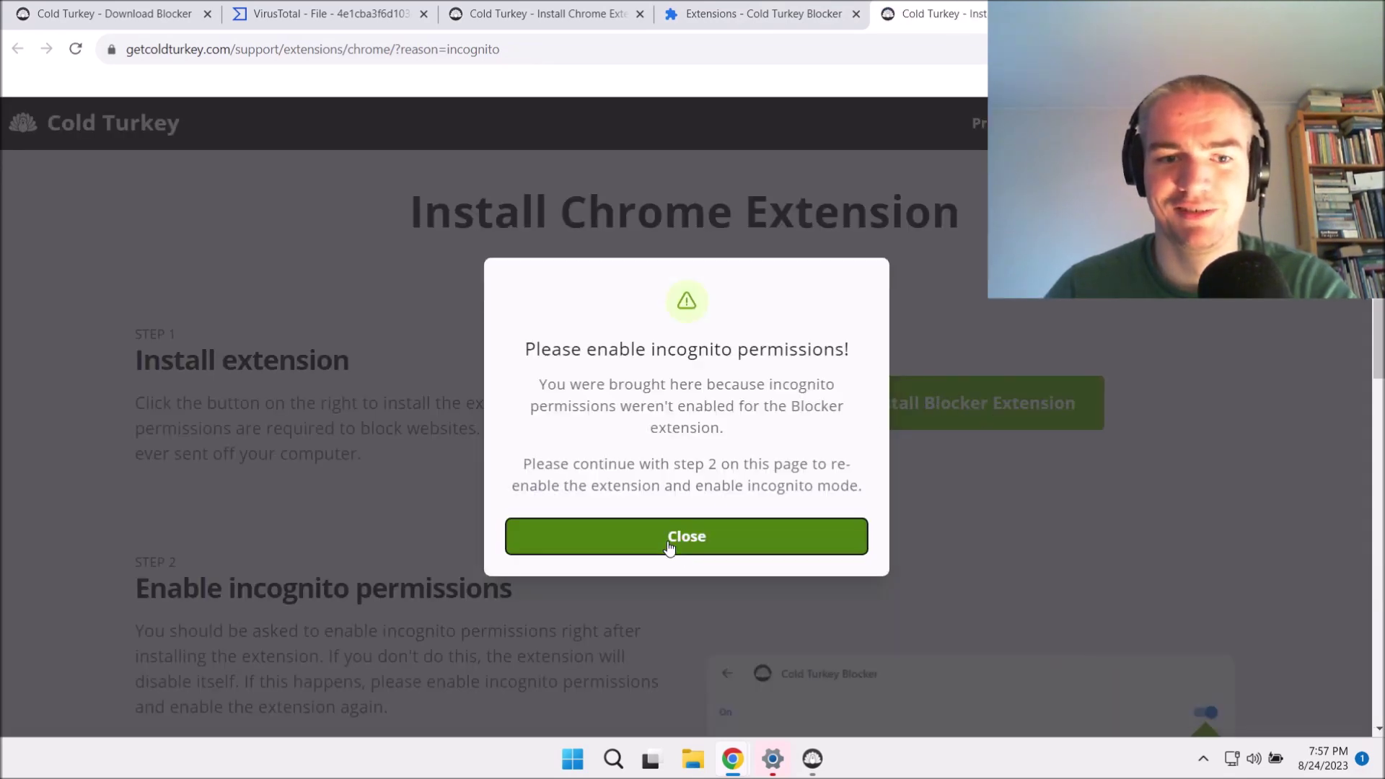
pyautogui.click(780, 13)
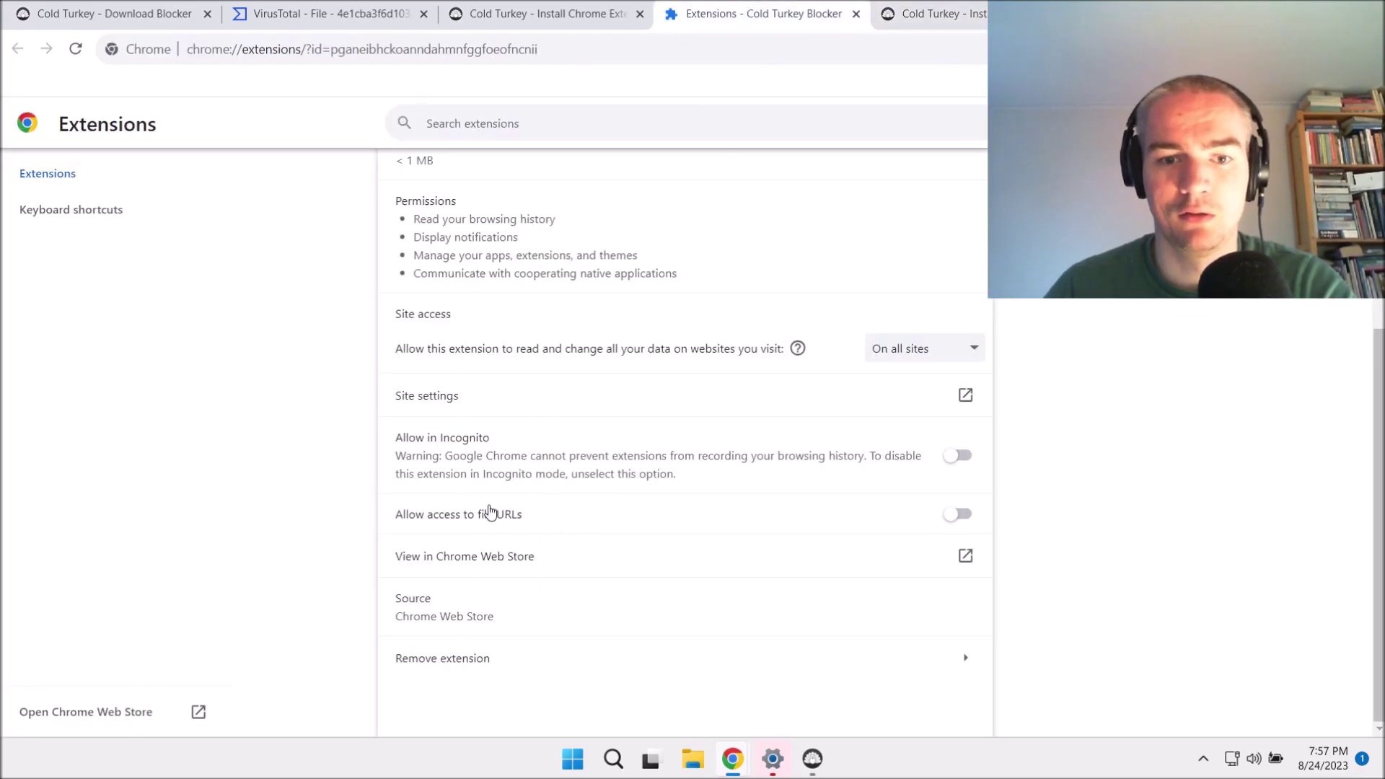
pyautogui.click(960, 456)
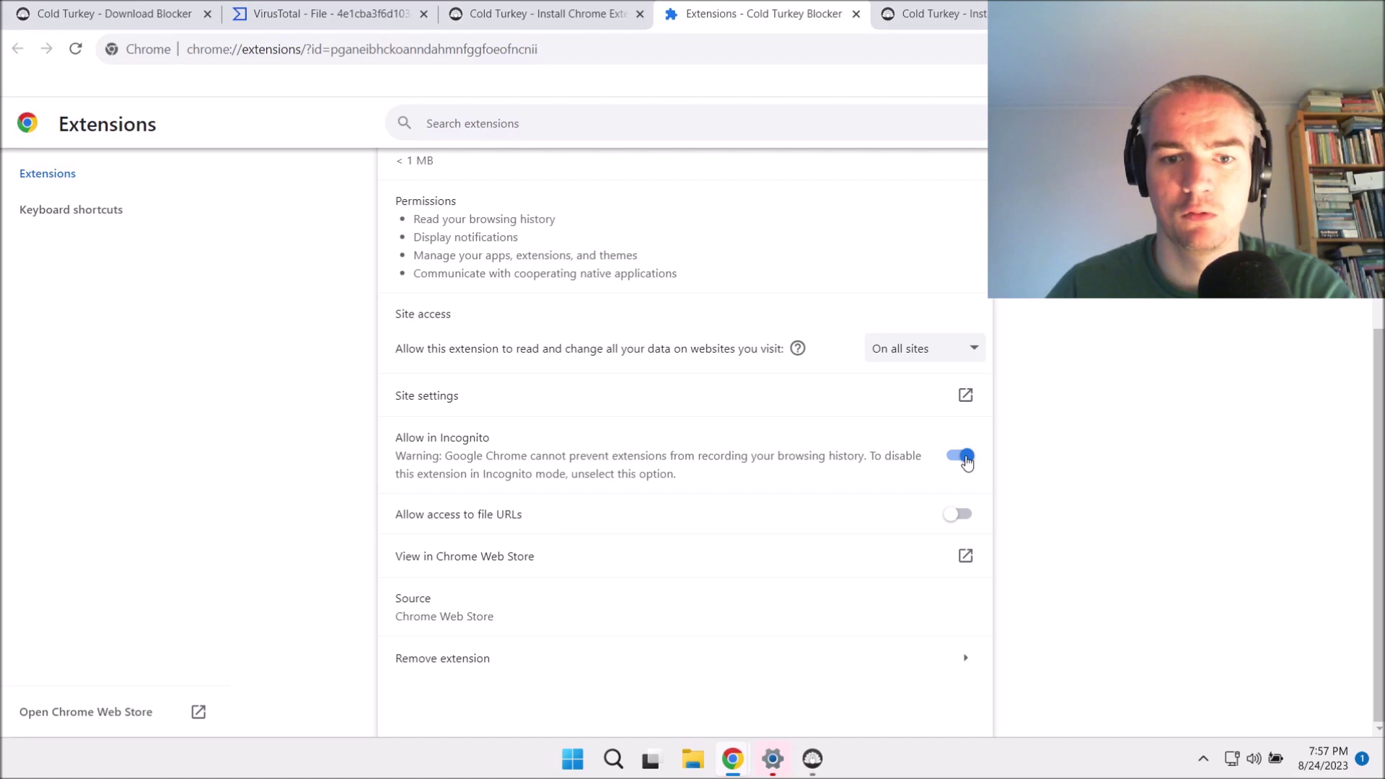
pyautogui.scroll(4, 1172, 402)
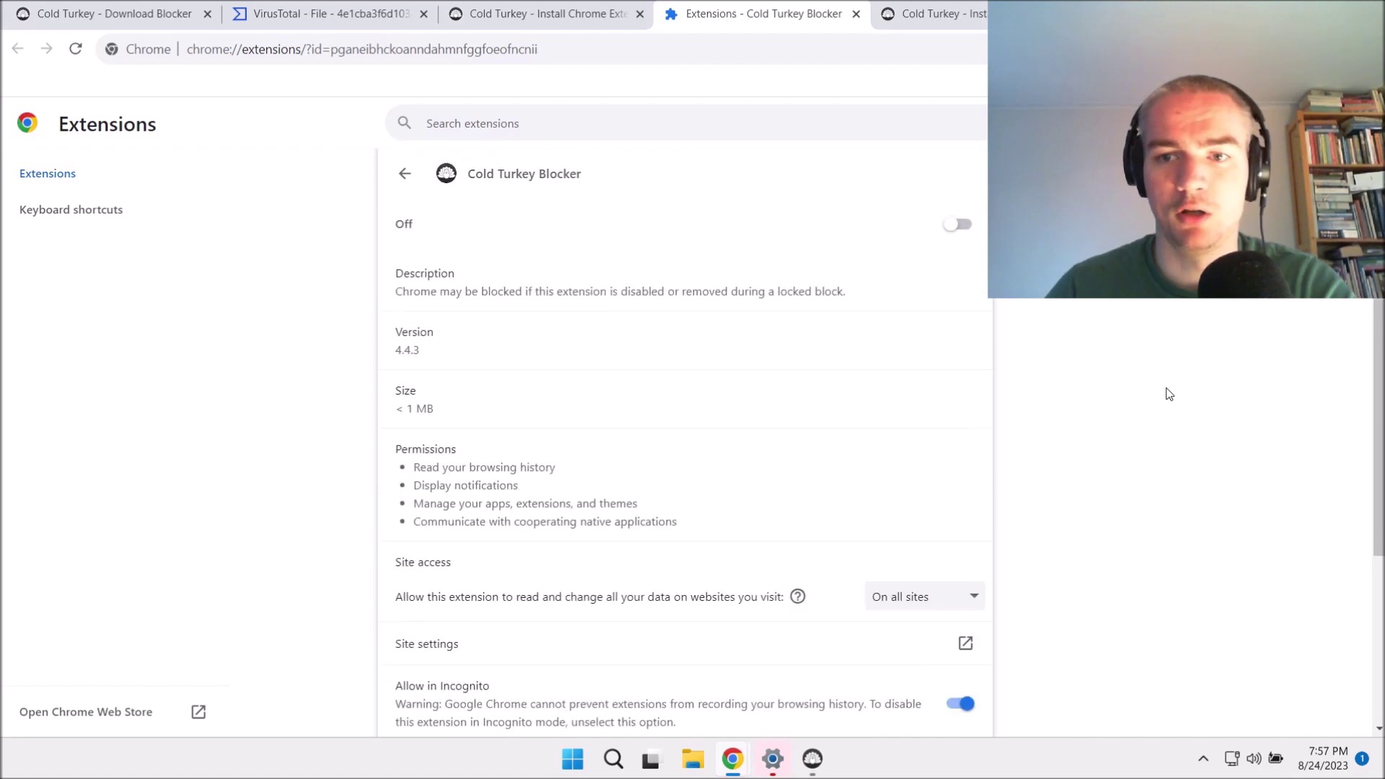
# Step: In Cold Turkey Blocker, dismiss the install dialog and check which extensions still need enabling
pyautogui.click(812, 758)
pyautogui.click(889, 604)
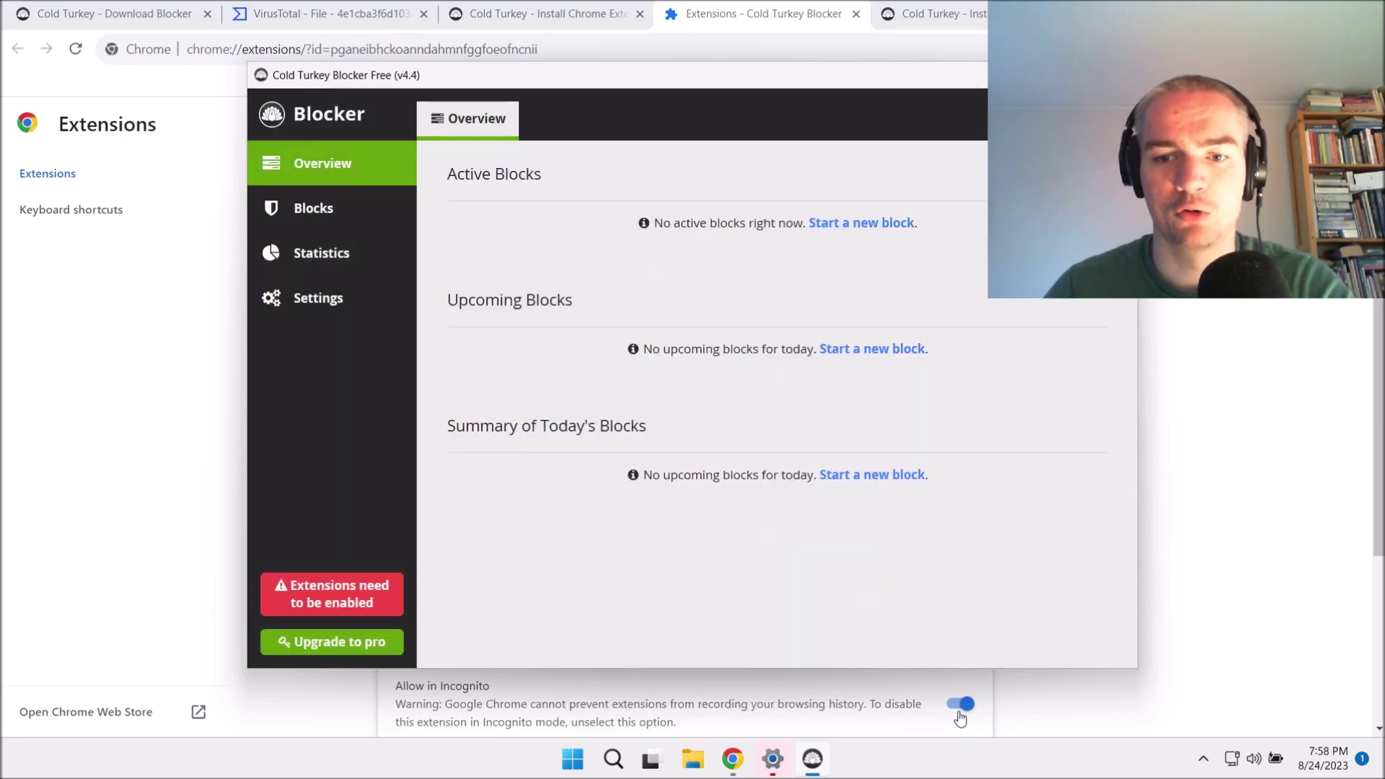
pyautogui.click(336, 210)
pyautogui.click(342, 167)
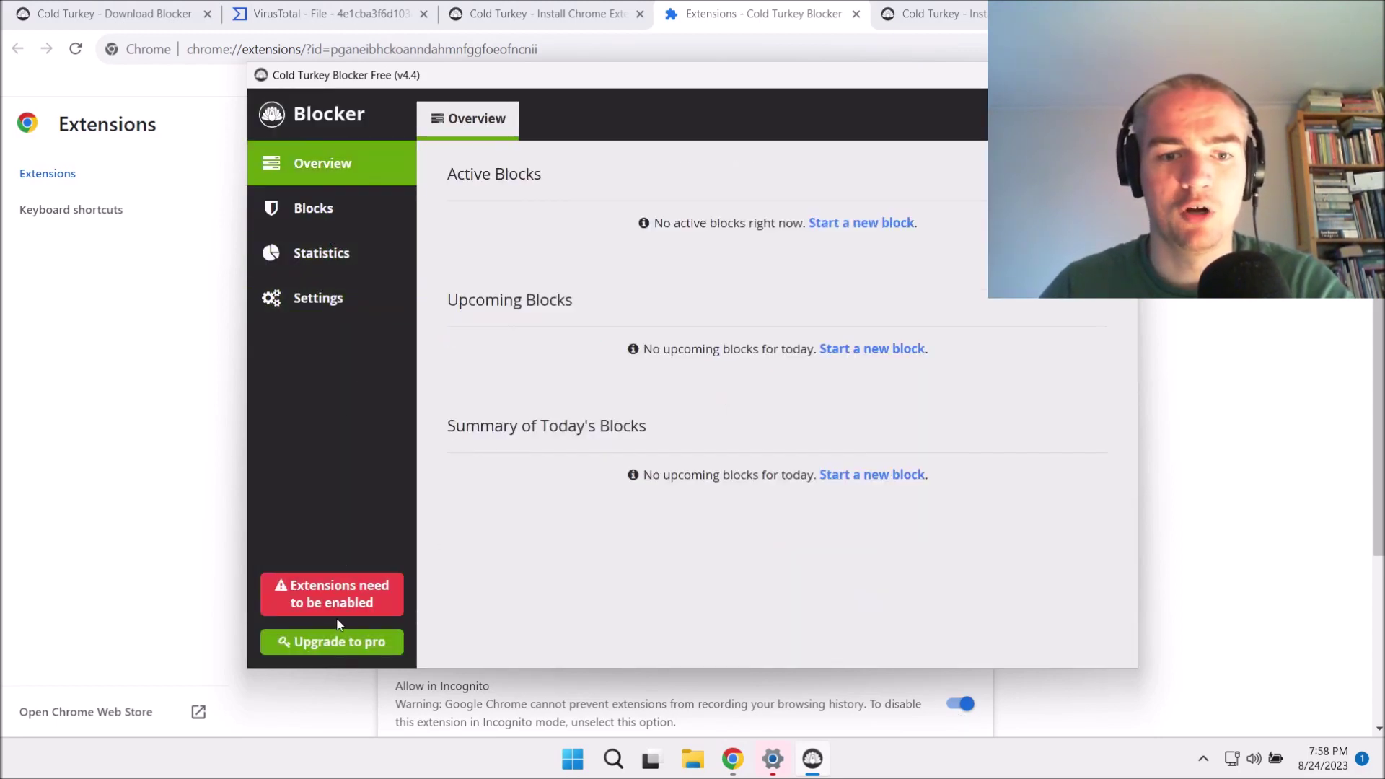
pyautogui.click(336, 593)
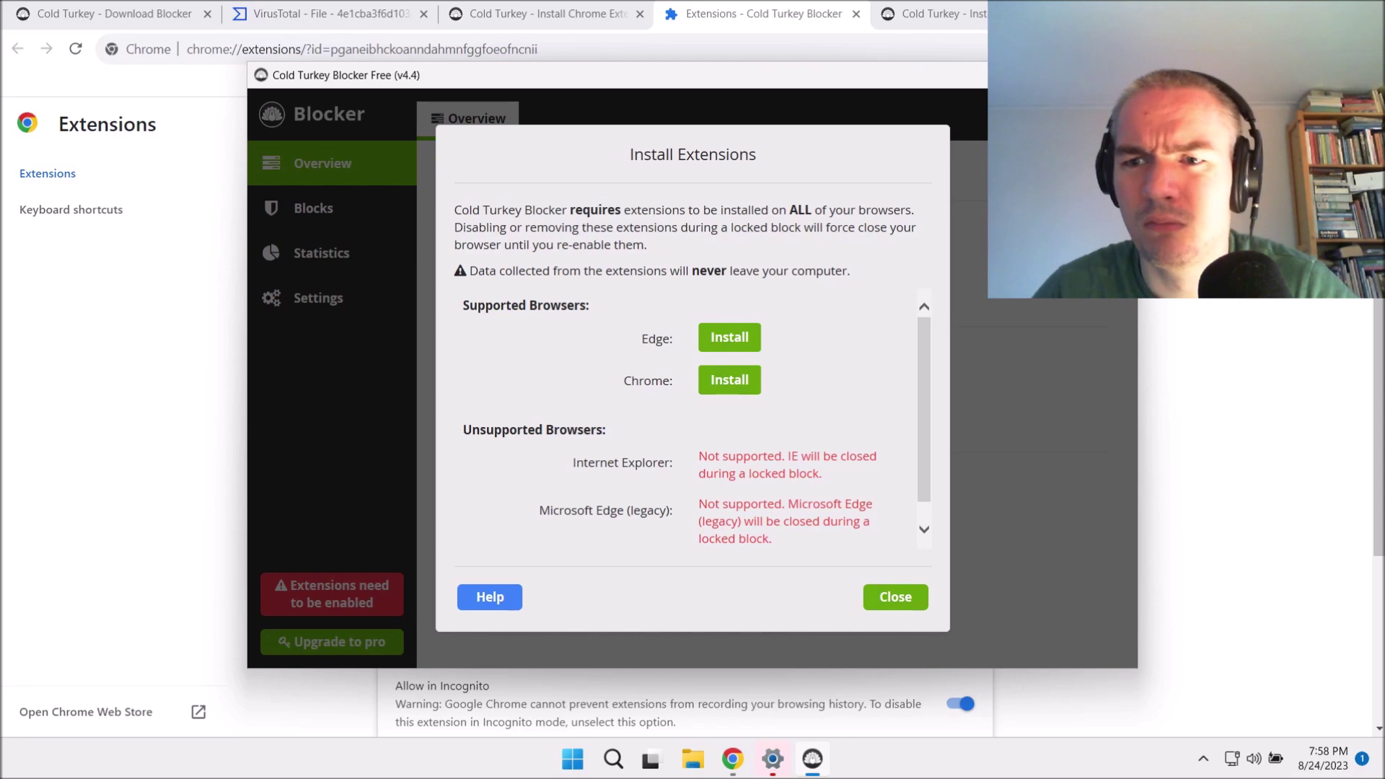
# Step: Revisit Chrome's extension pages and the Cold Turkey store listing, then close the store window
pyautogui.click(730, 378)
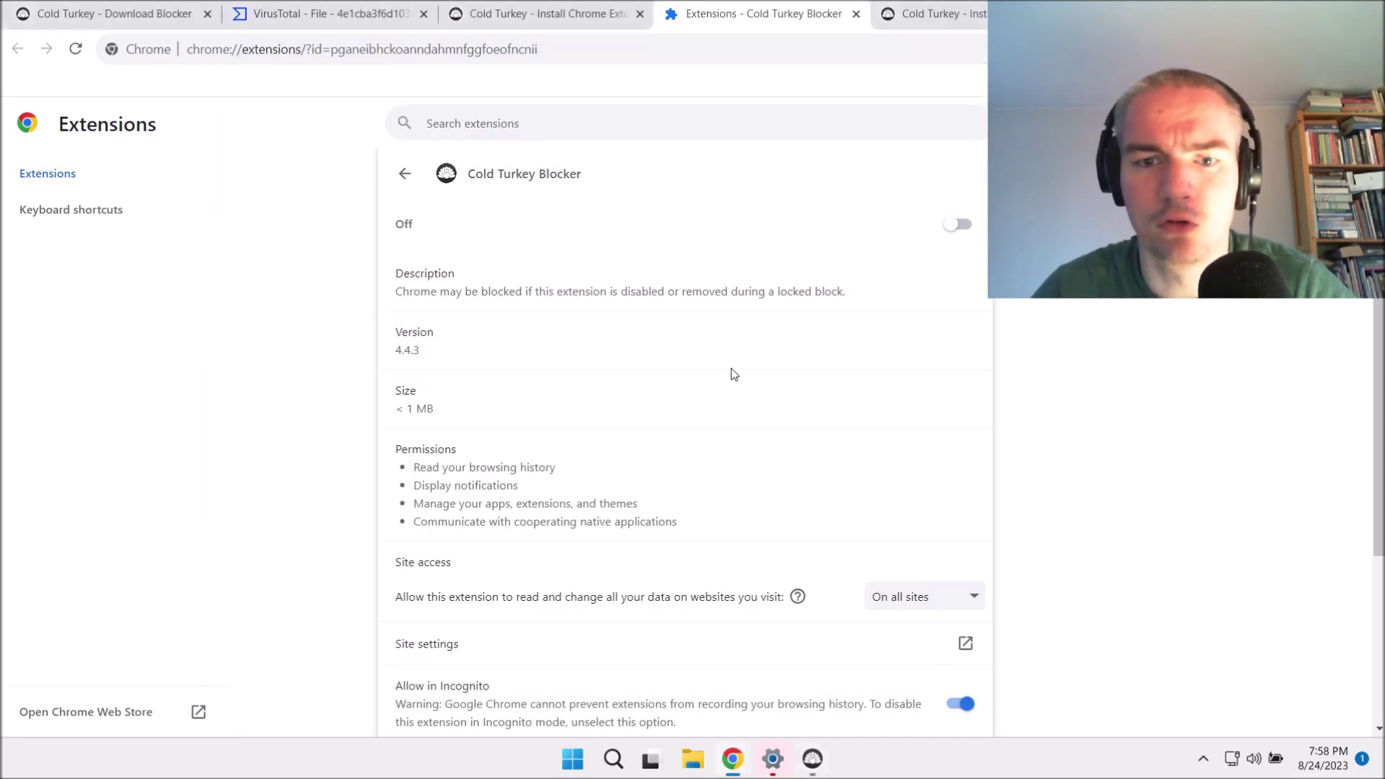
pyautogui.scroll(-3, 731, 374)
pyautogui.scroll(3, 745, 417)
pyautogui.click(930, 14)
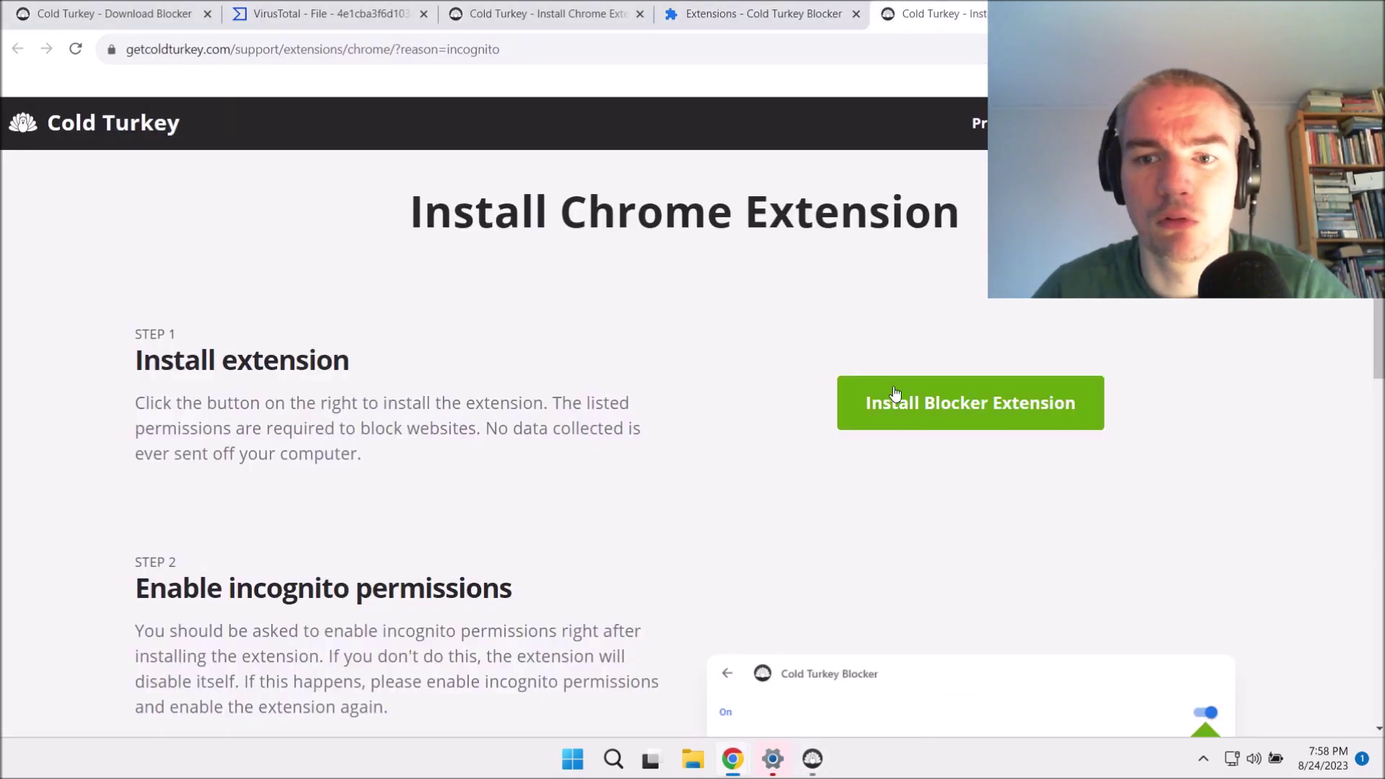
pyautogui.click(895, 396)
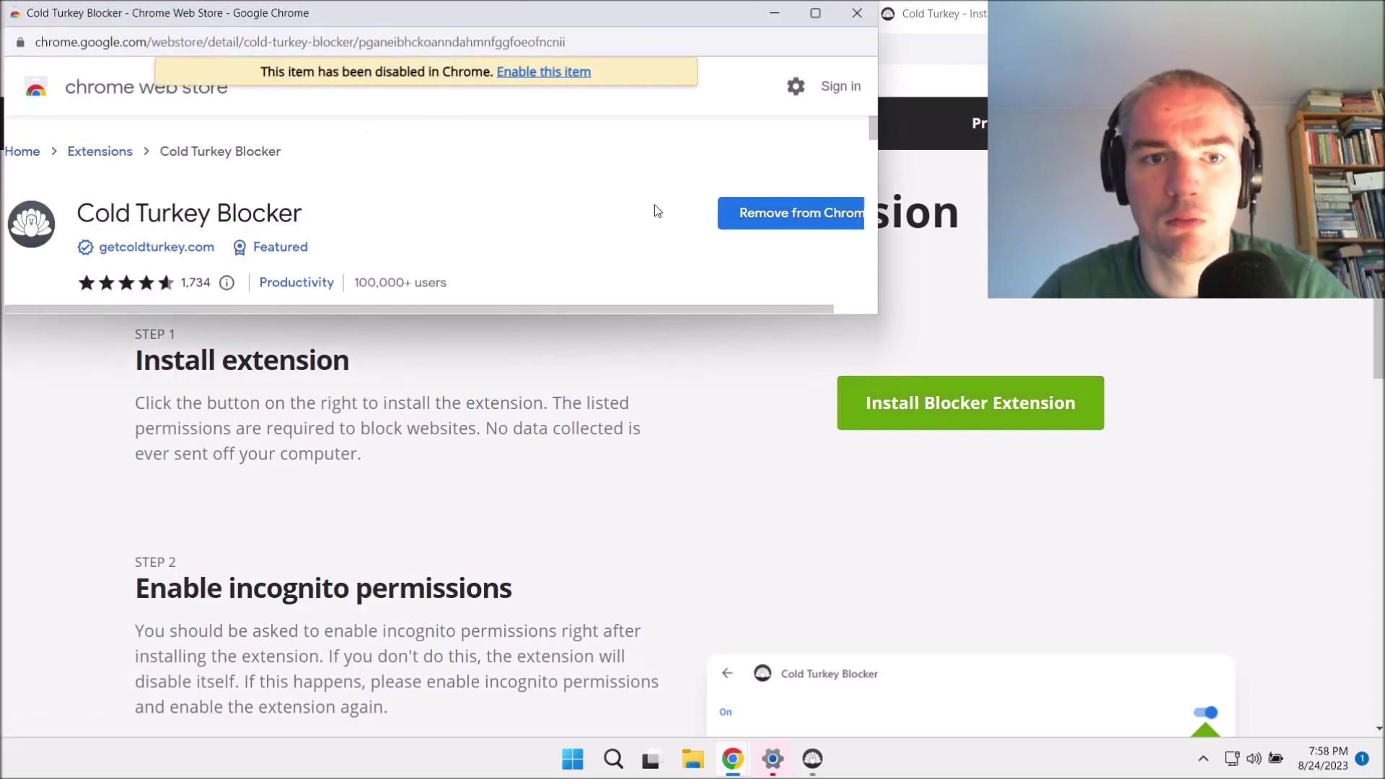
pyautogui.click(867, 16)
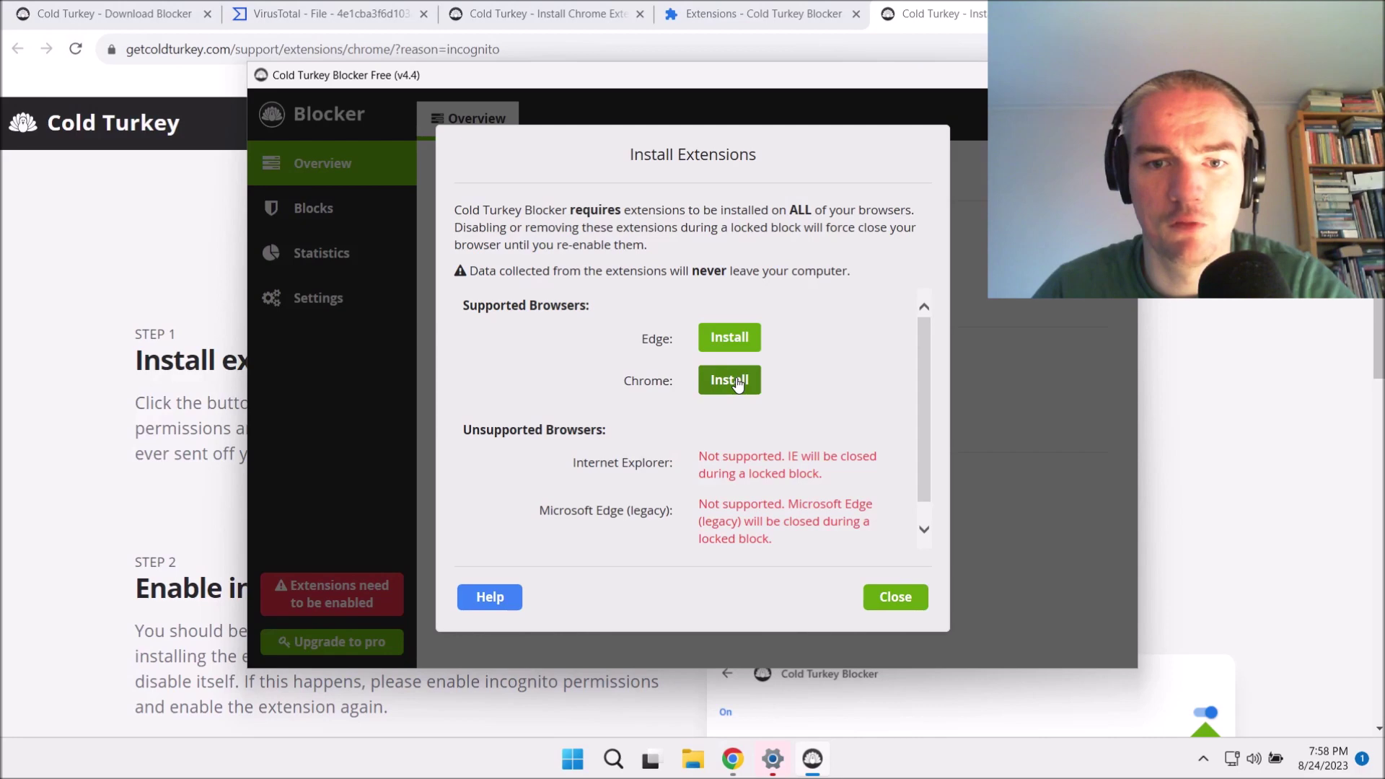
# Step: Install Cold Turkey's Edge host support and add Cold Turkey Blocker 4.4.3 from the Edge Add-ons store
pyautogui.click(737, 385)
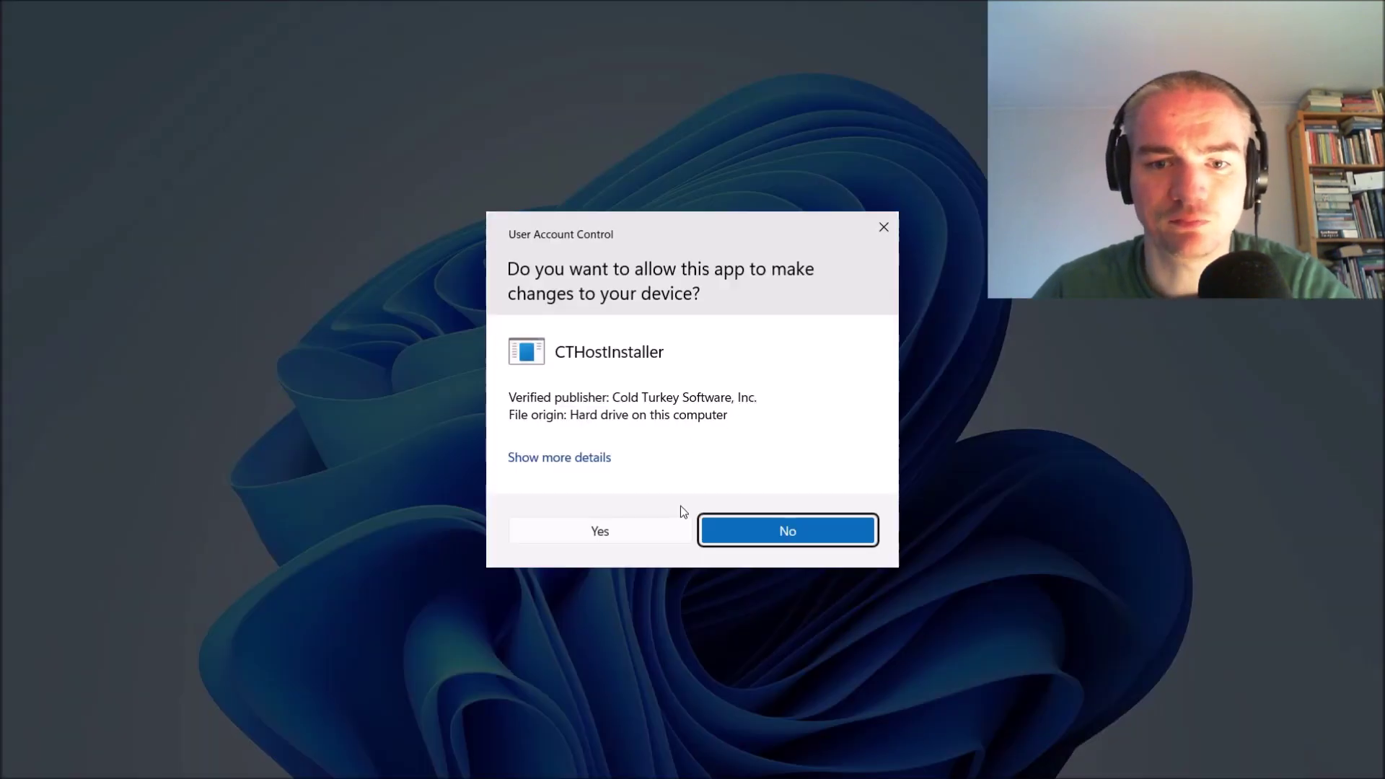
pyautogui.click(623, 535)
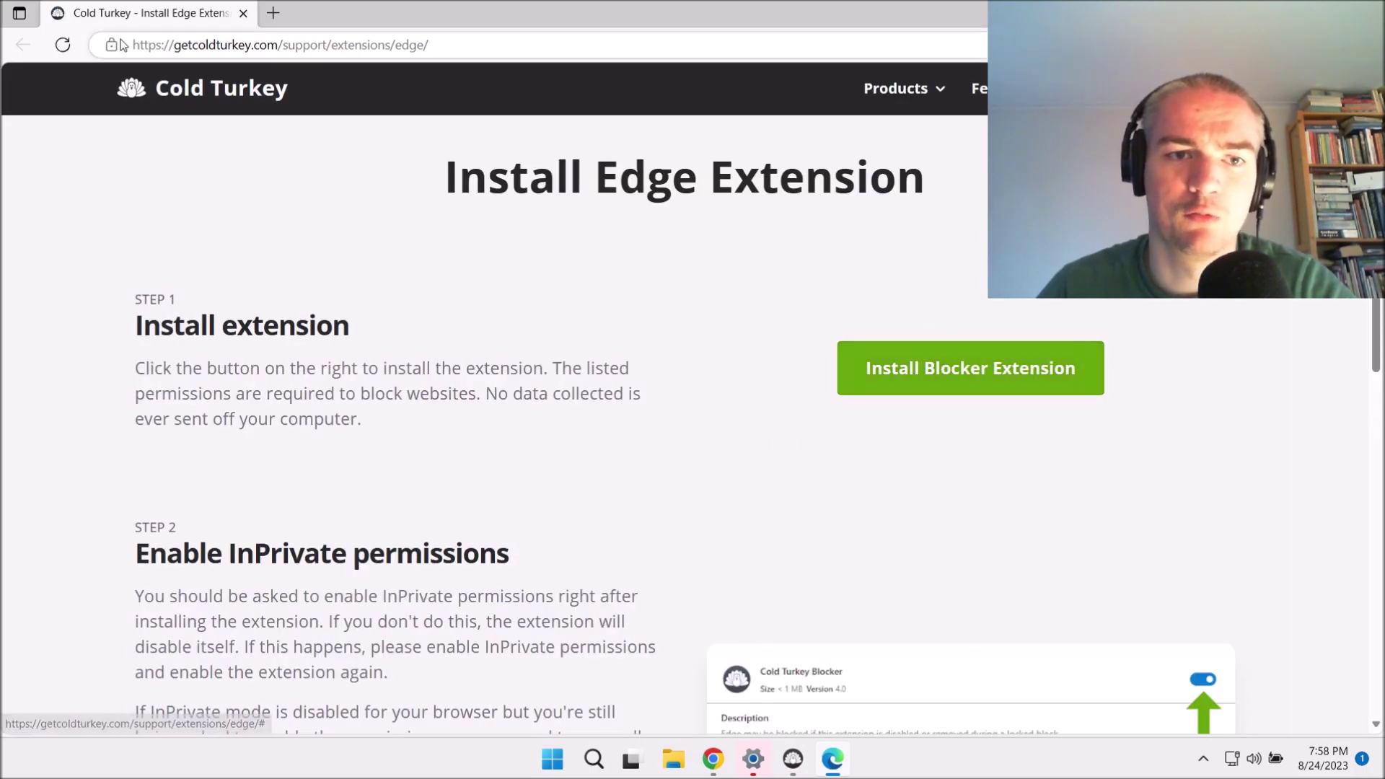
pyautogui.click(936, 373)
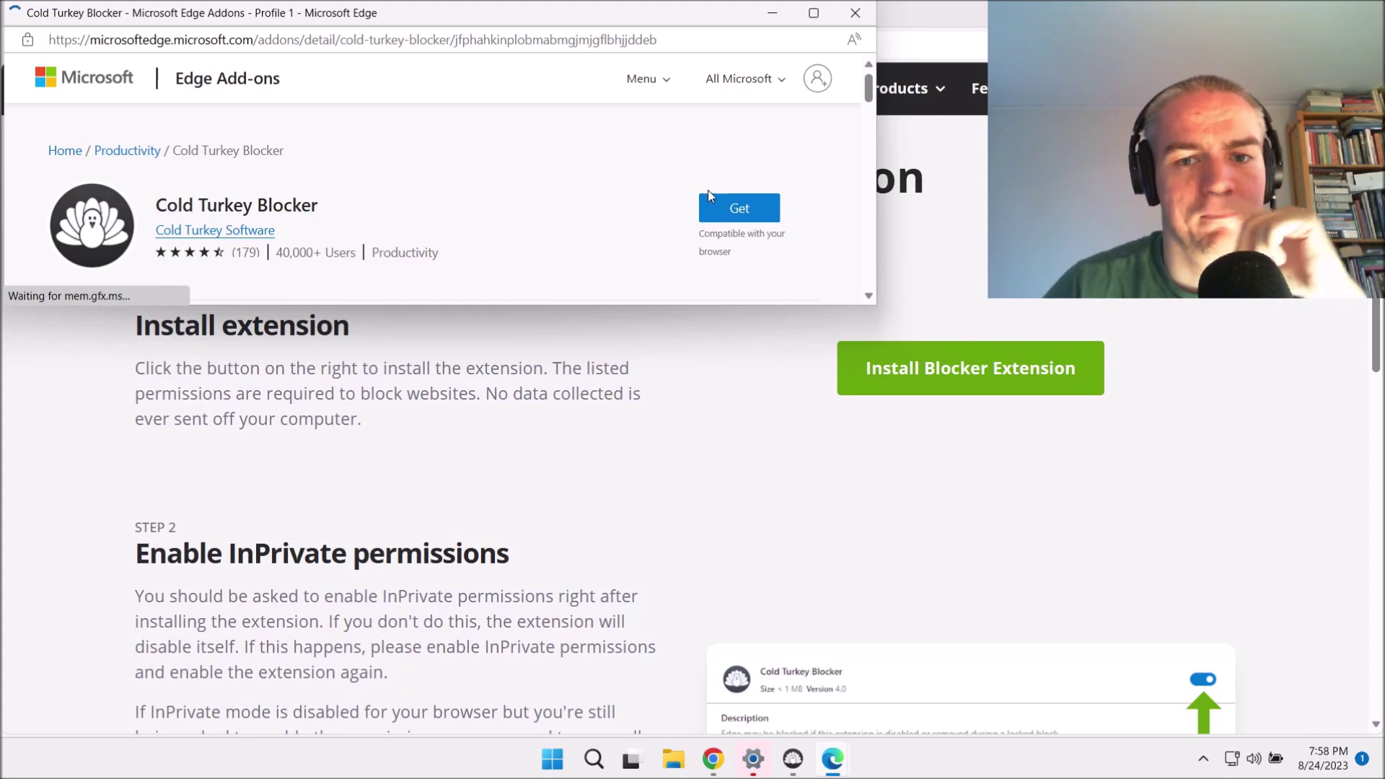
pyautogui.click(754, 214)
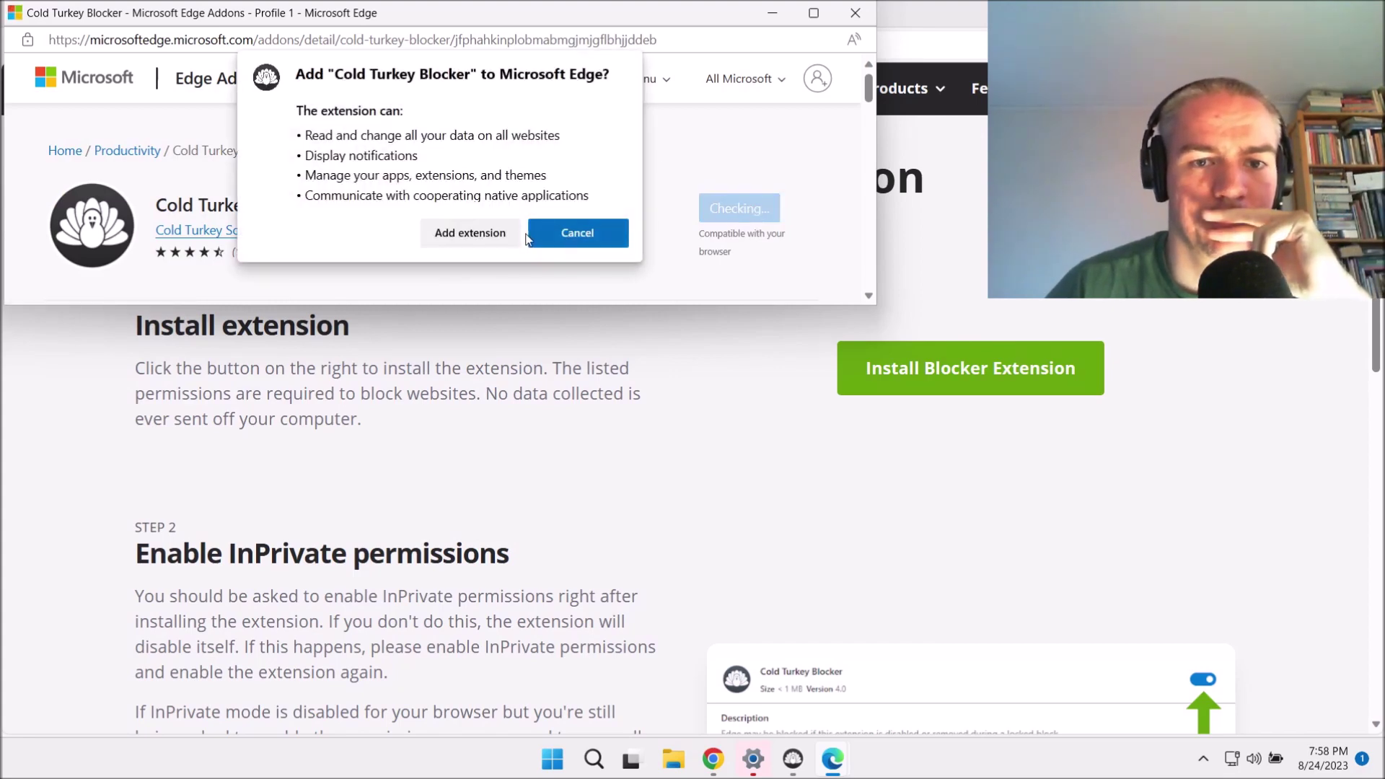
pyautogui.click(470, 231)
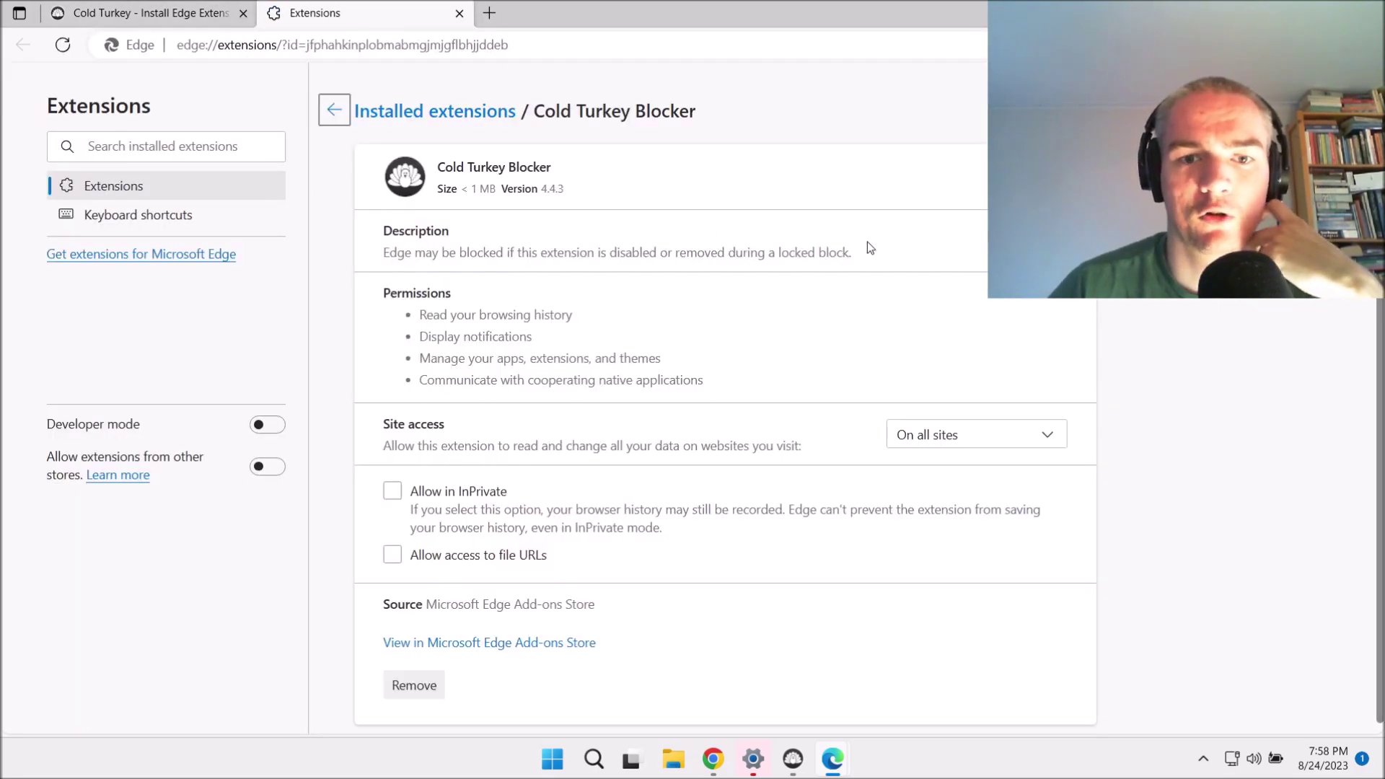
# Step: Allow Cold Turkey Blocker in InPrivate windows, then dismiss Cold Turkey's extensions dialog
pyautogui.click(392, 492)
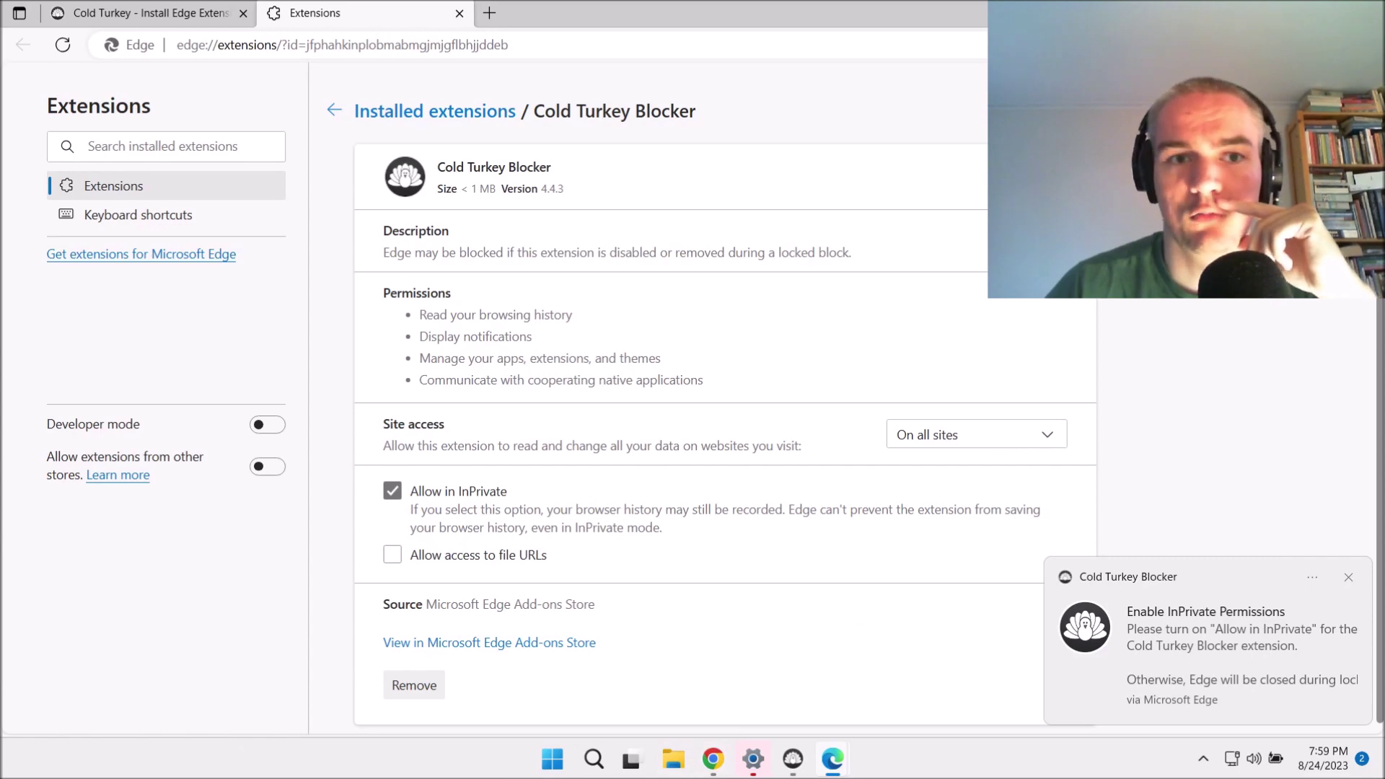
pyautogui.click(793, 759)
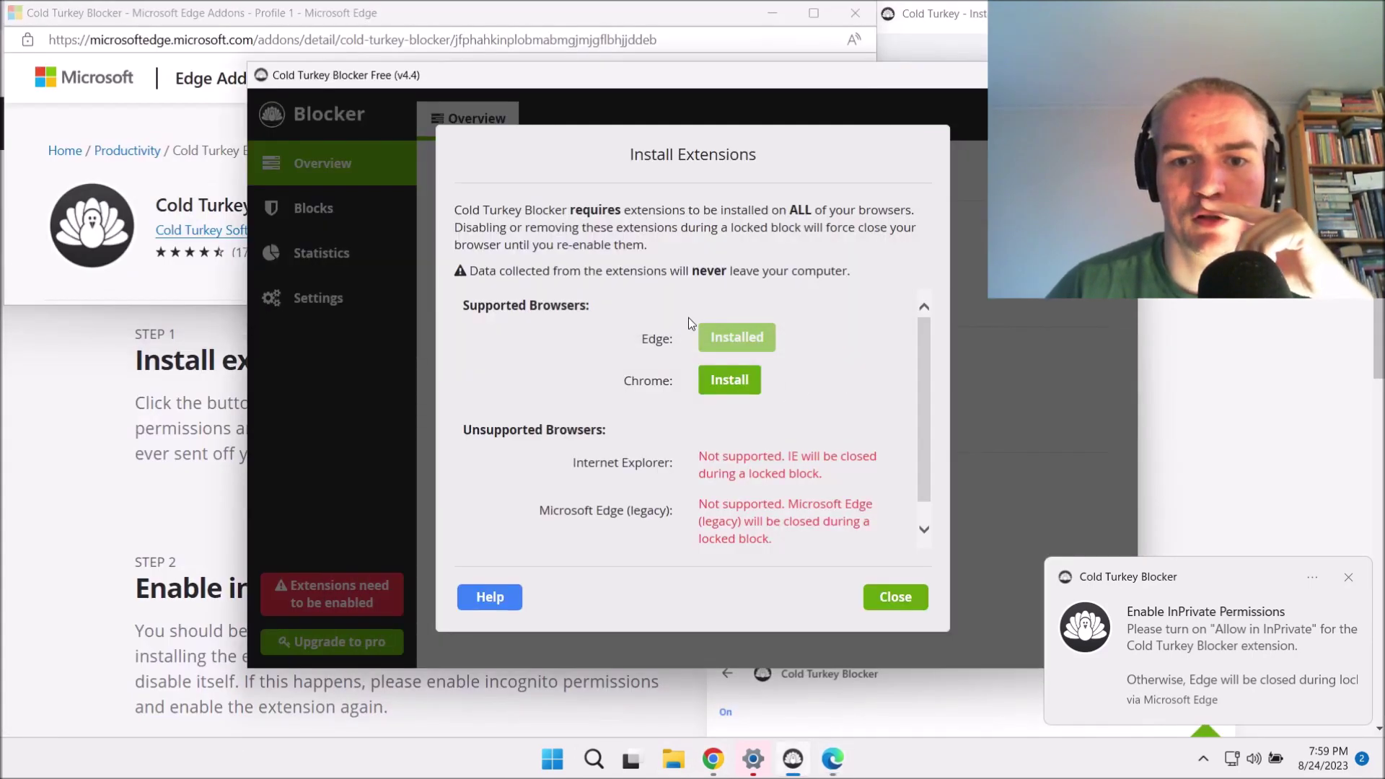
pyautogui.click(886, 600)
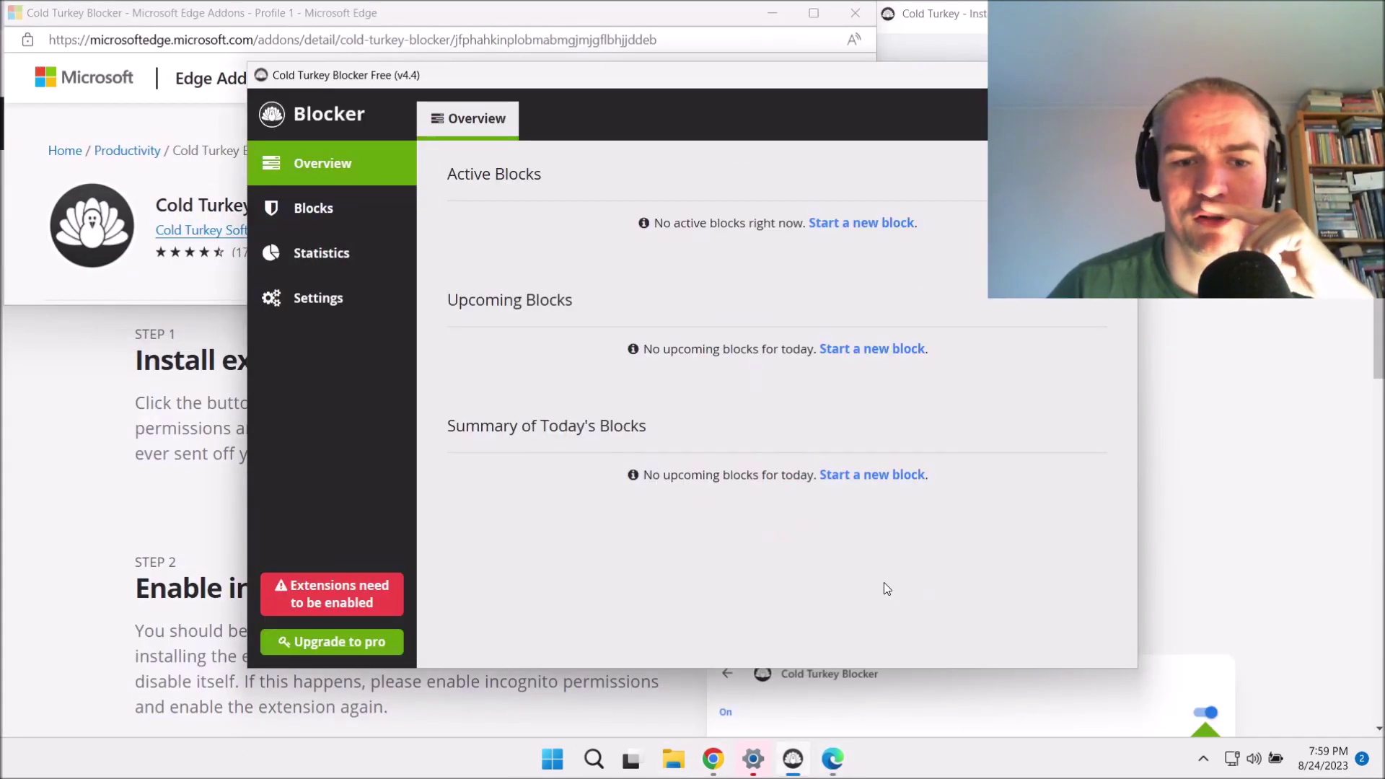
# Step: Install Cold Turkey's Chrome host support and go to the blocker's Chrome Web Store page
pyautogui.click(364, 612)
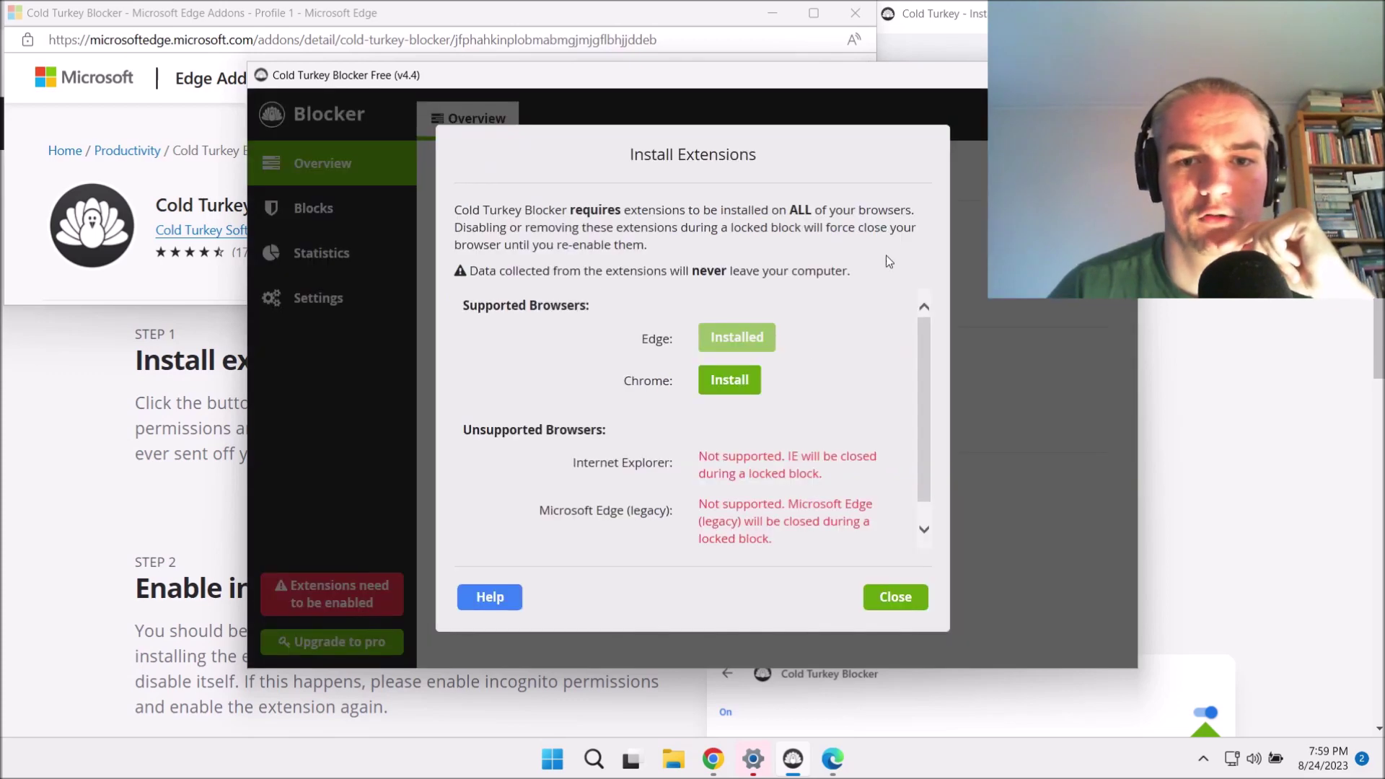
pyautogui.click(730, 386)
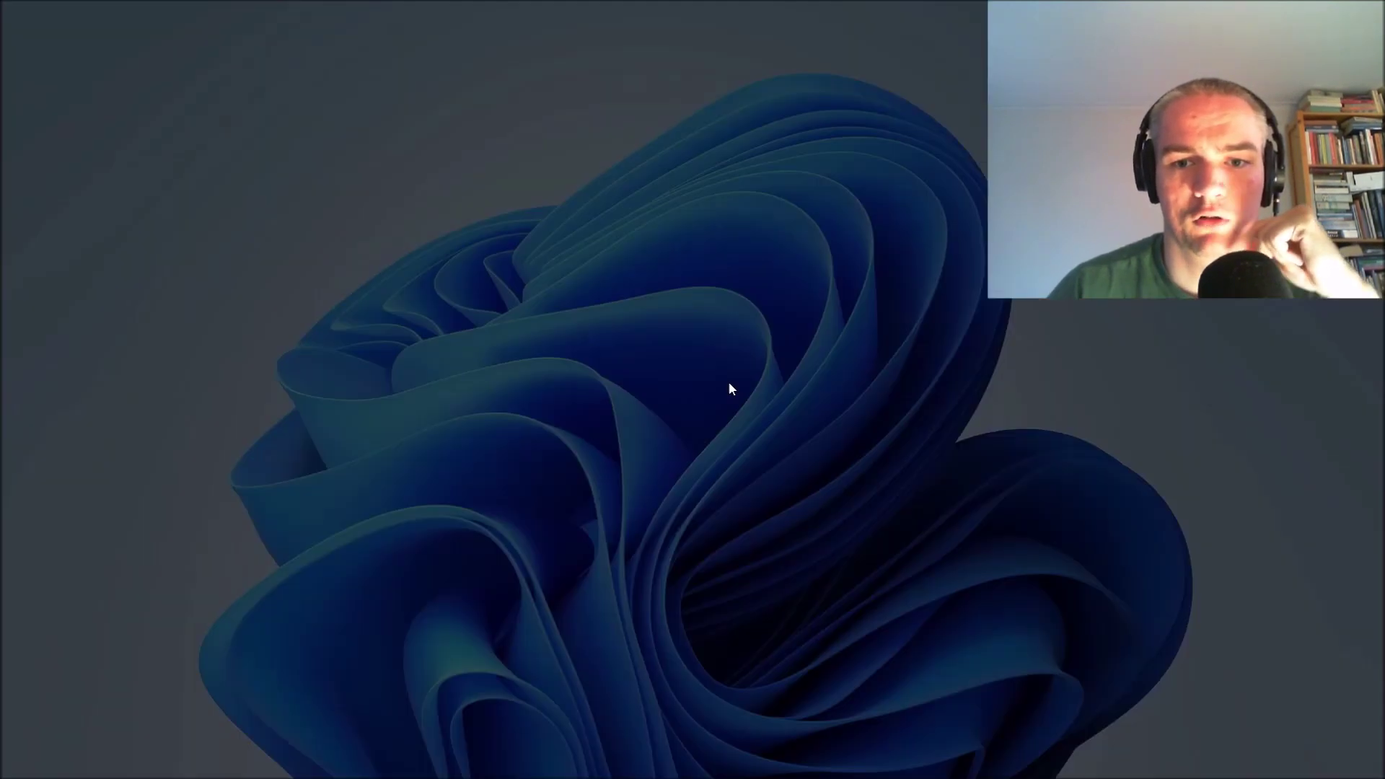
pyautogui.click(663, 536)
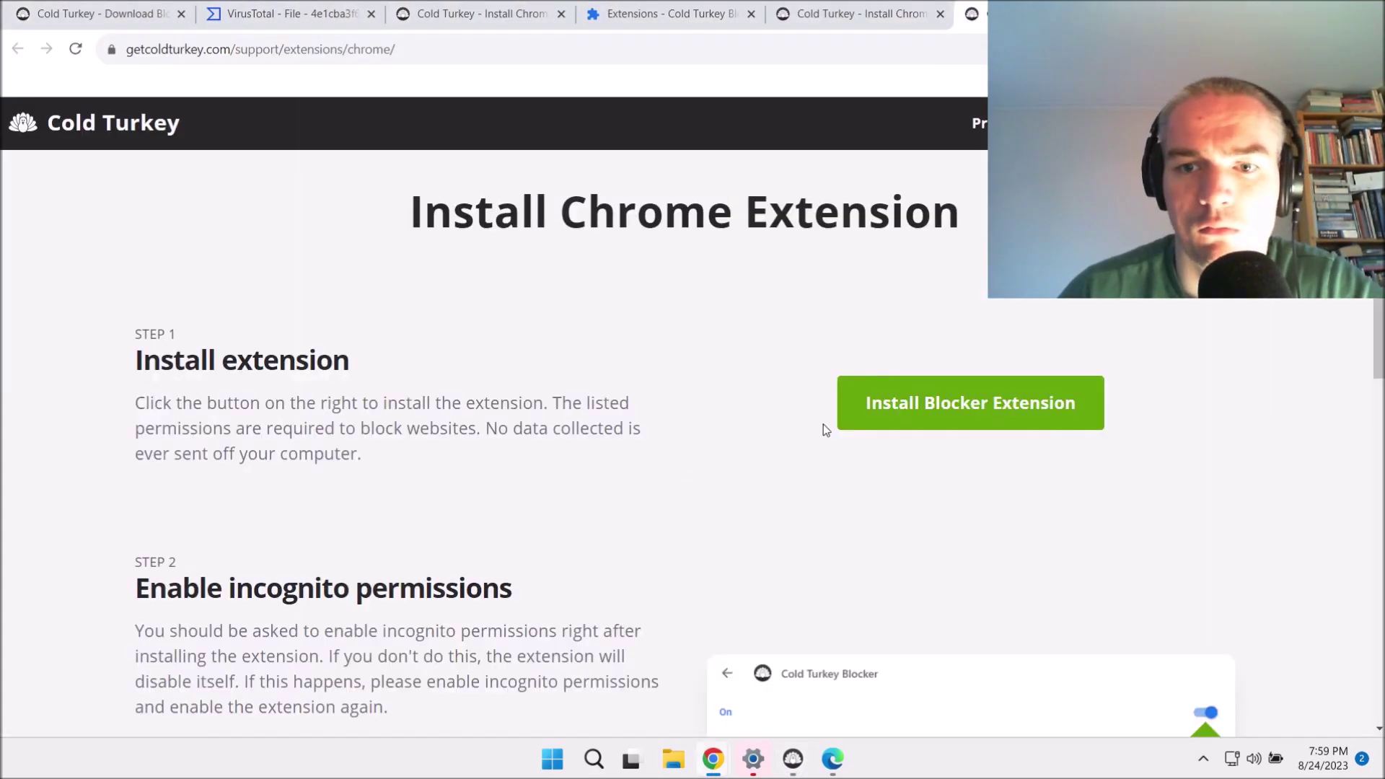
pyautogui.click(959, 408)
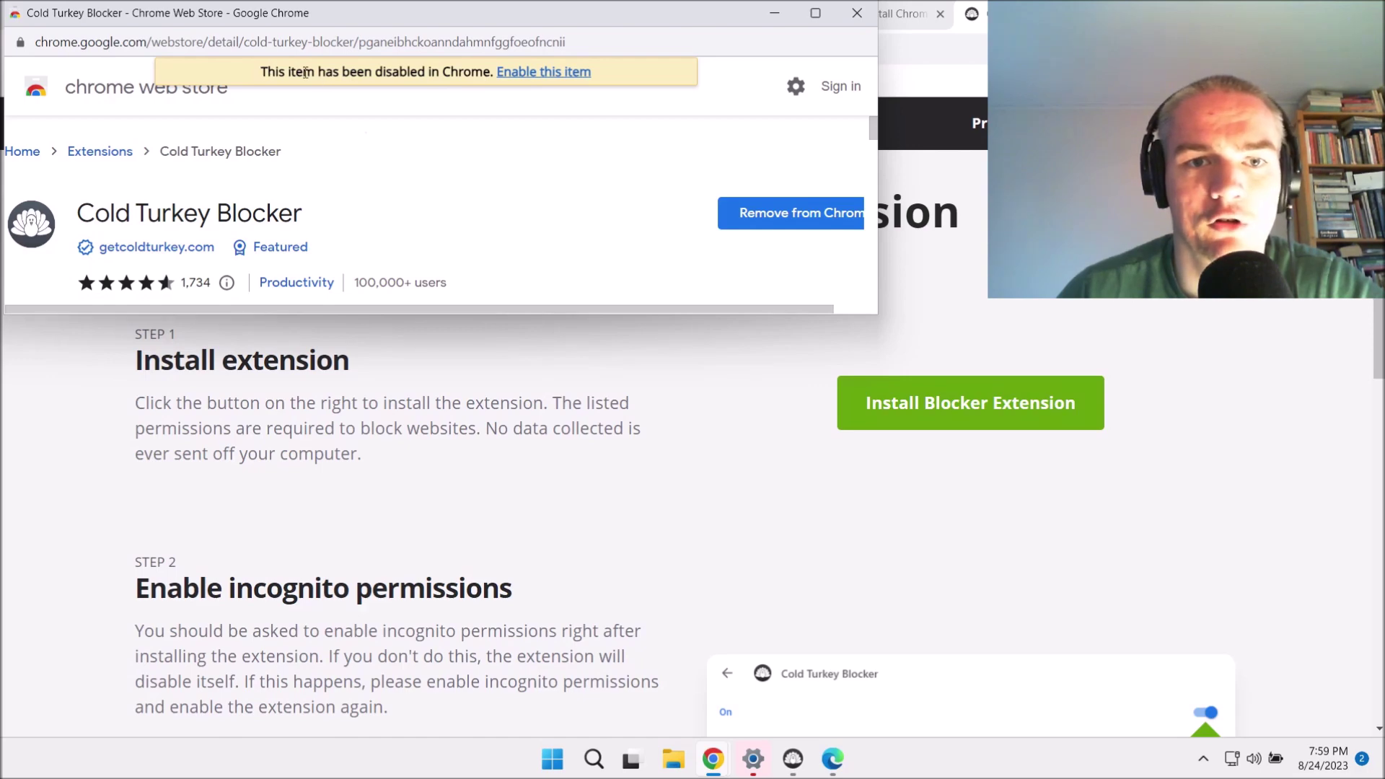
# Step: Enable the disabled Cold Turkey Blocker item from the Web Store popup, then close that window
pyautogui.click(570, 72)
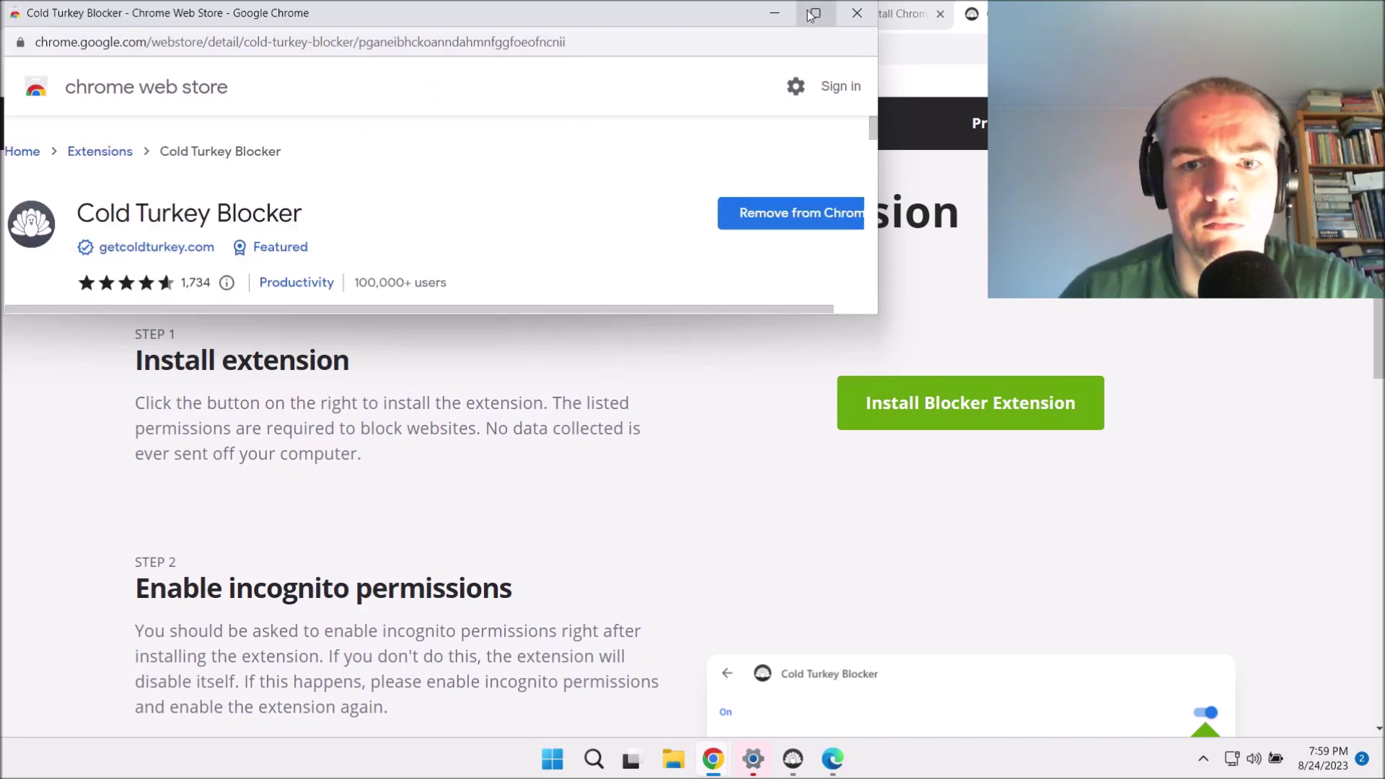
pyautogui.moveTo(821, 13)
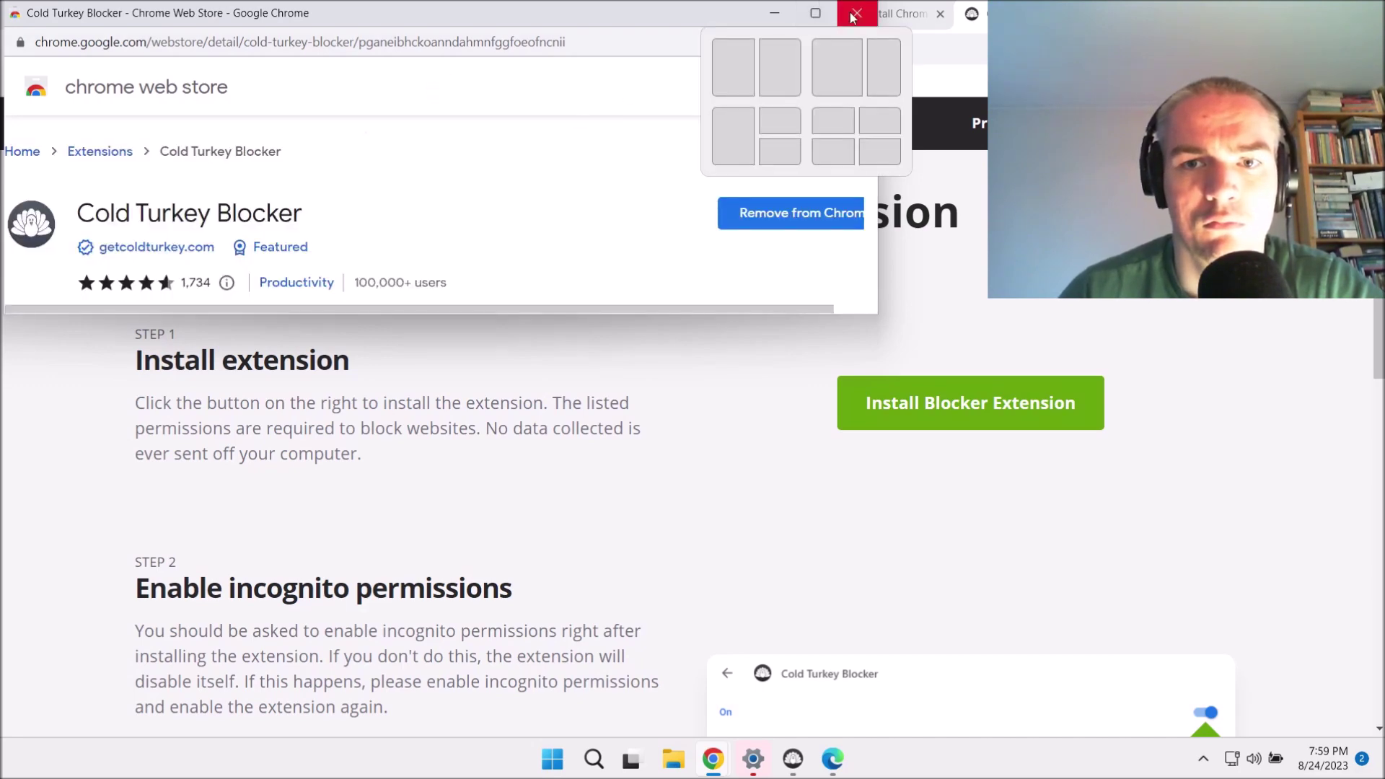
pyautogui.click(857, 13)
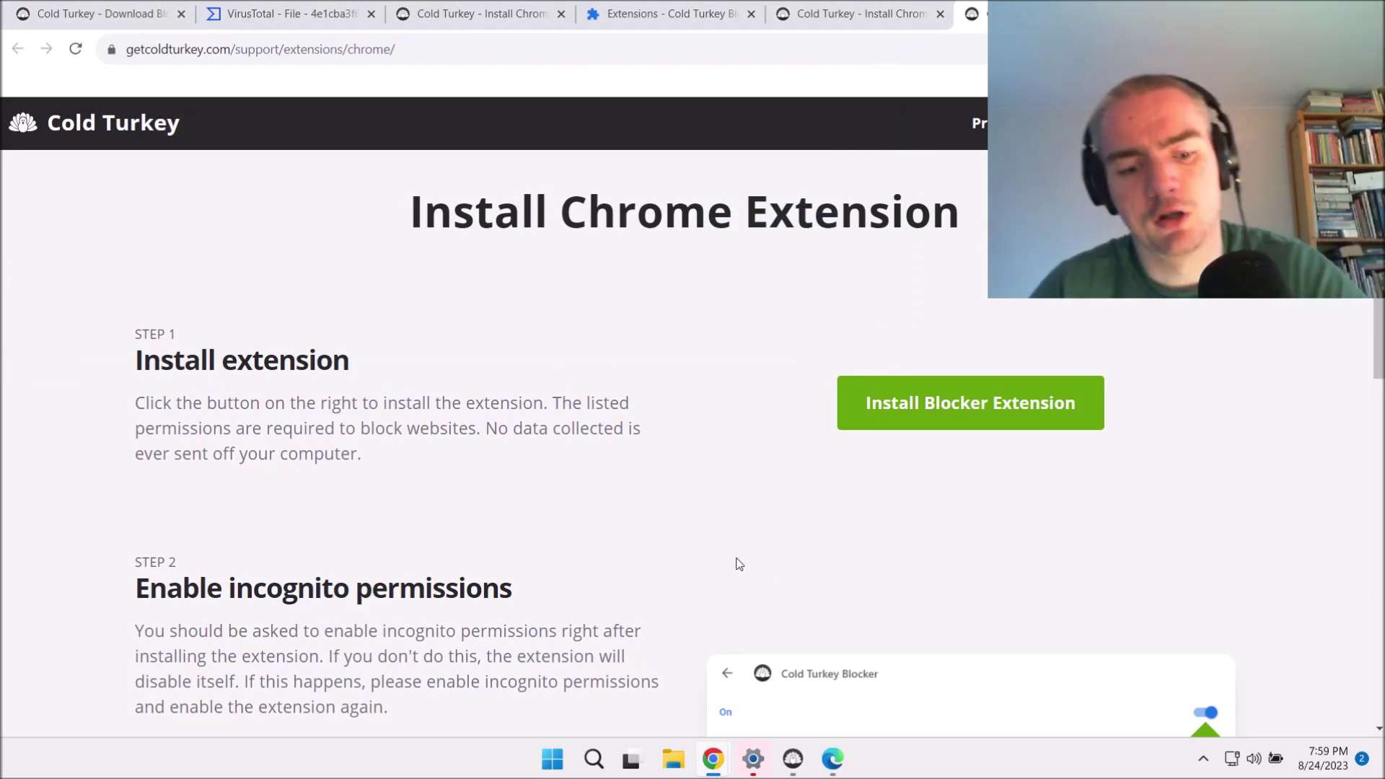
# Step: Back in Cold Turkey Blocker, close Install Extensions and check the Blocks and Overview pages
pyautogui.hotkey('alt', 'Tab')
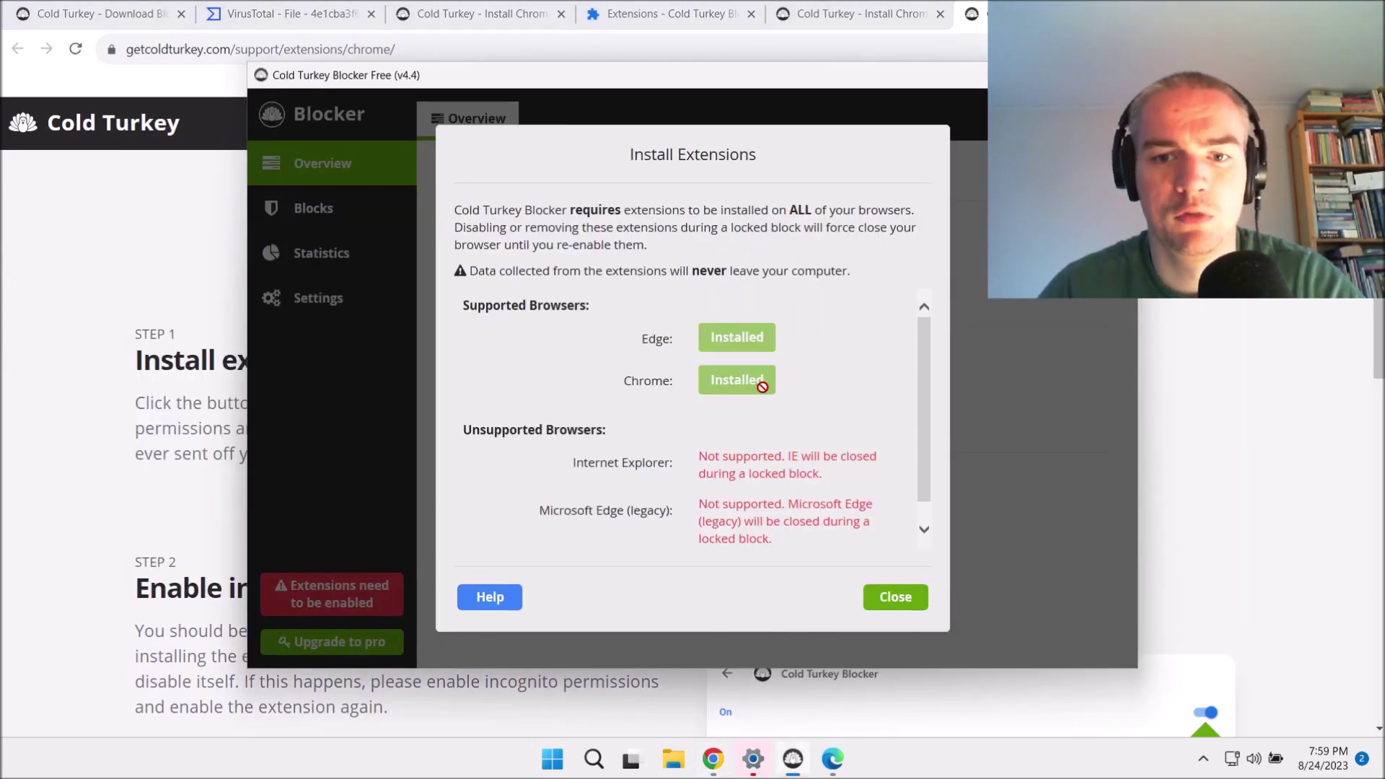
pyautogui.click(895, 598)
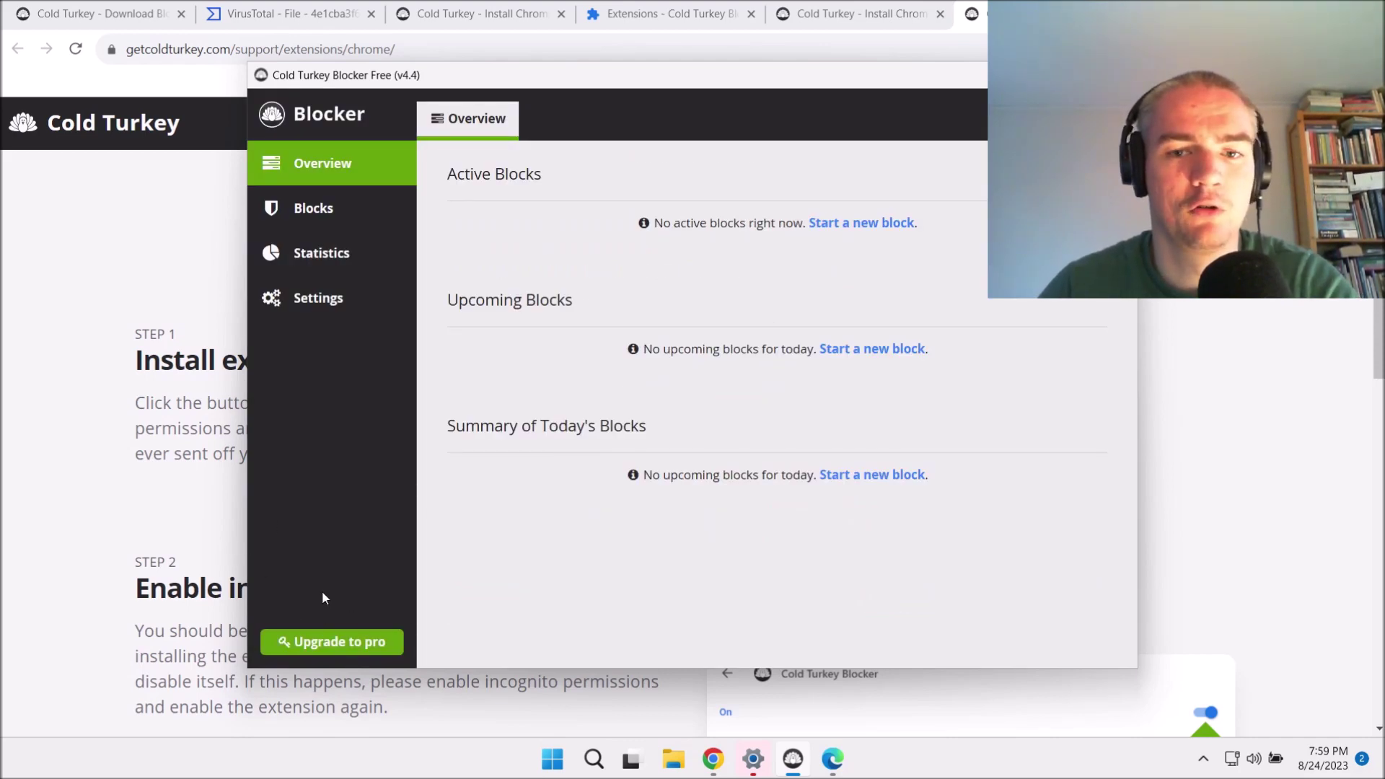
pyautogui.click(322, 216)
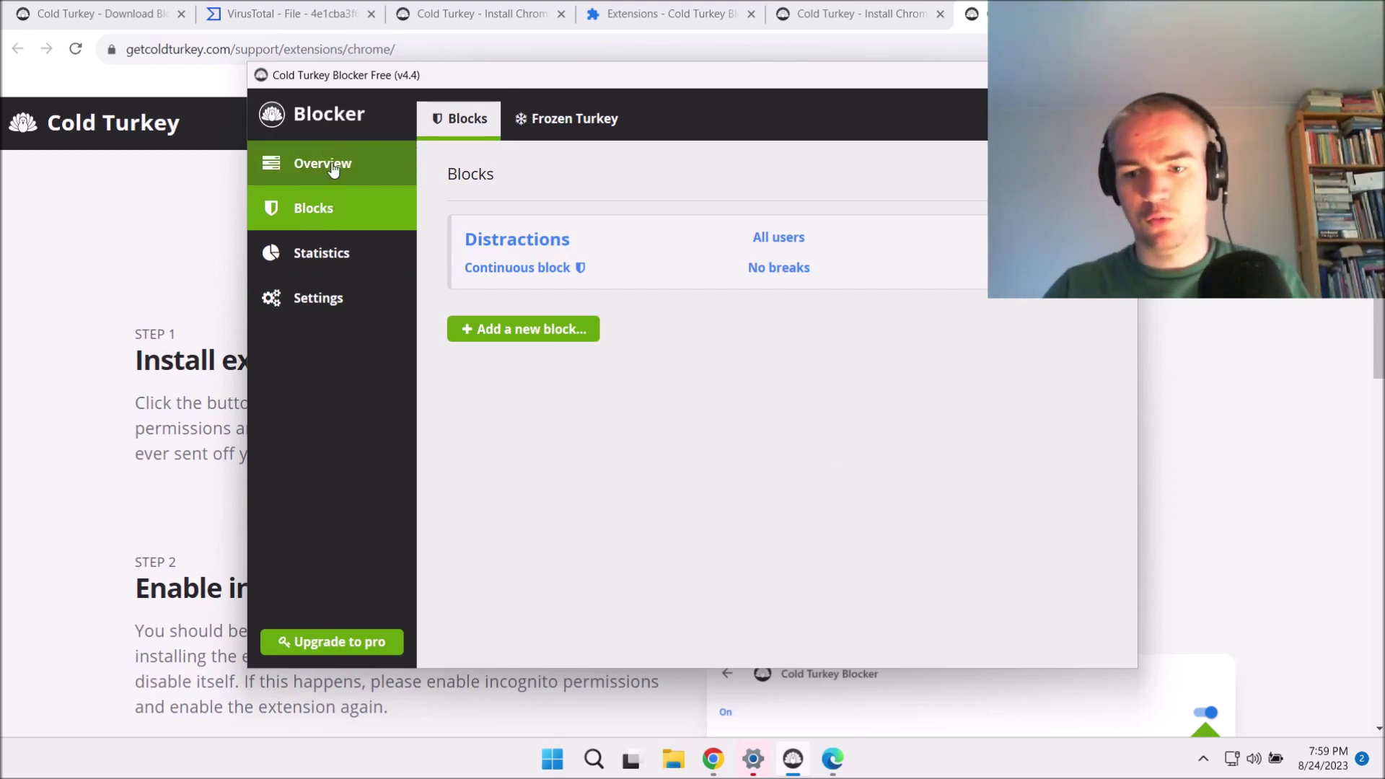
pyautogui.click(332, 169)
pyautogui.click(334, 214)
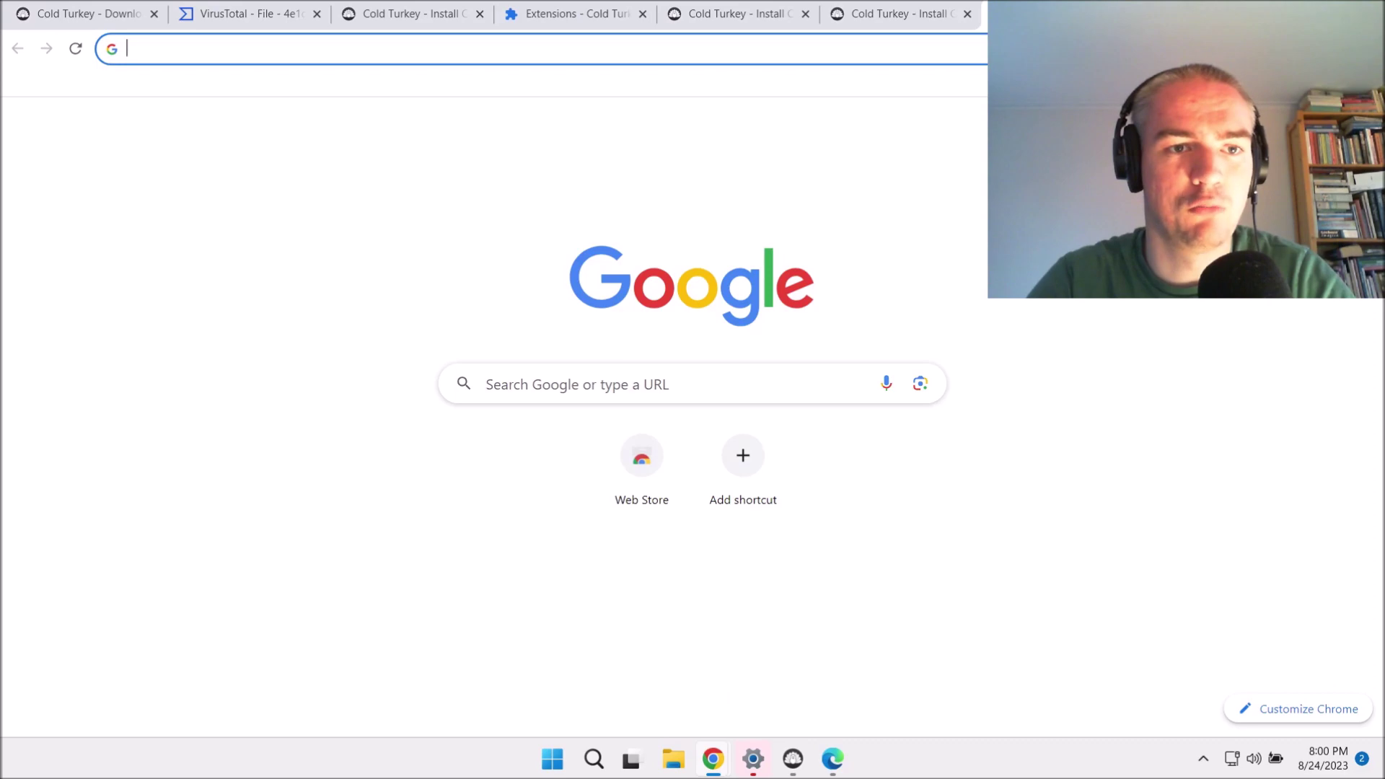
# Step: Search Google for 'amazon' and scroll the results listing amazon.nl, amazon.com and amazon.de
pyautogui.write('amazon')
pyautogui.press('Return')
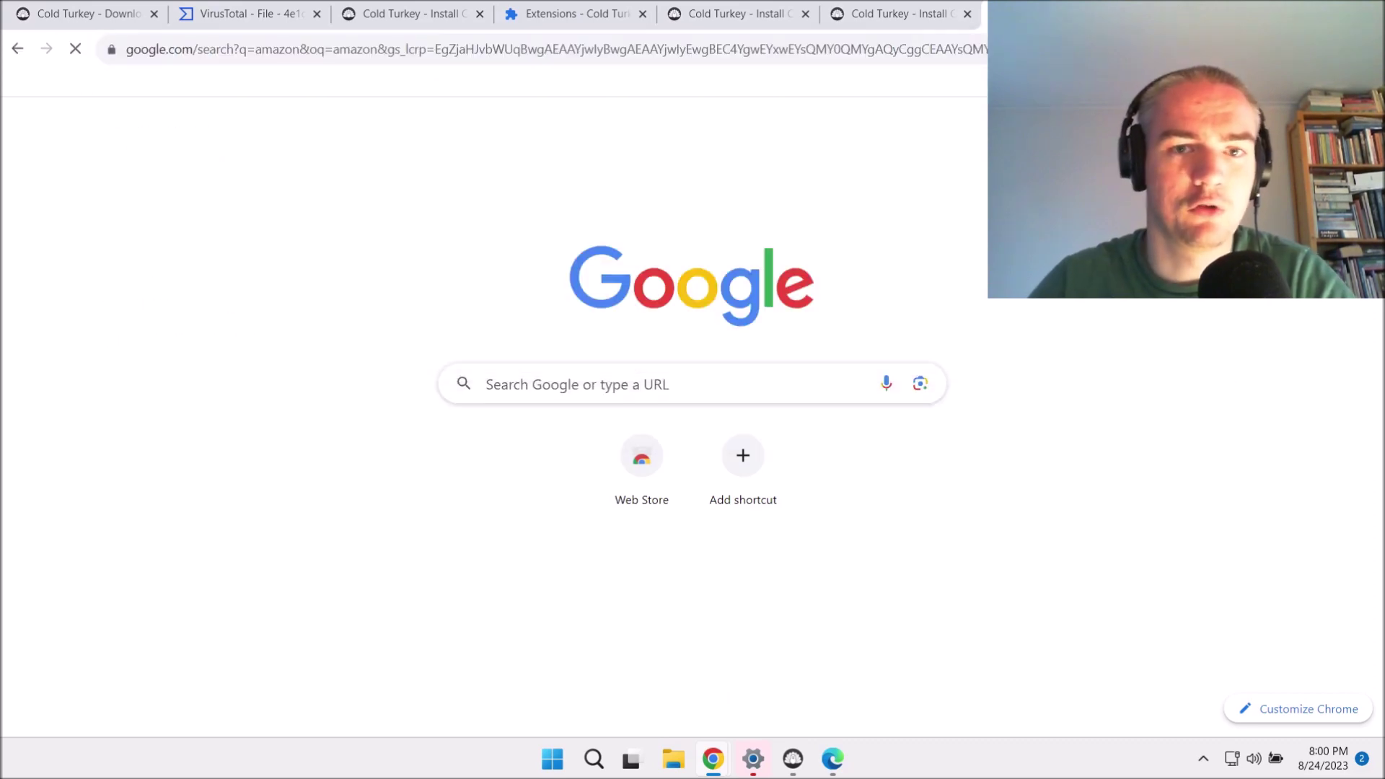
pyautogui.scroll(-5, 88, 293)
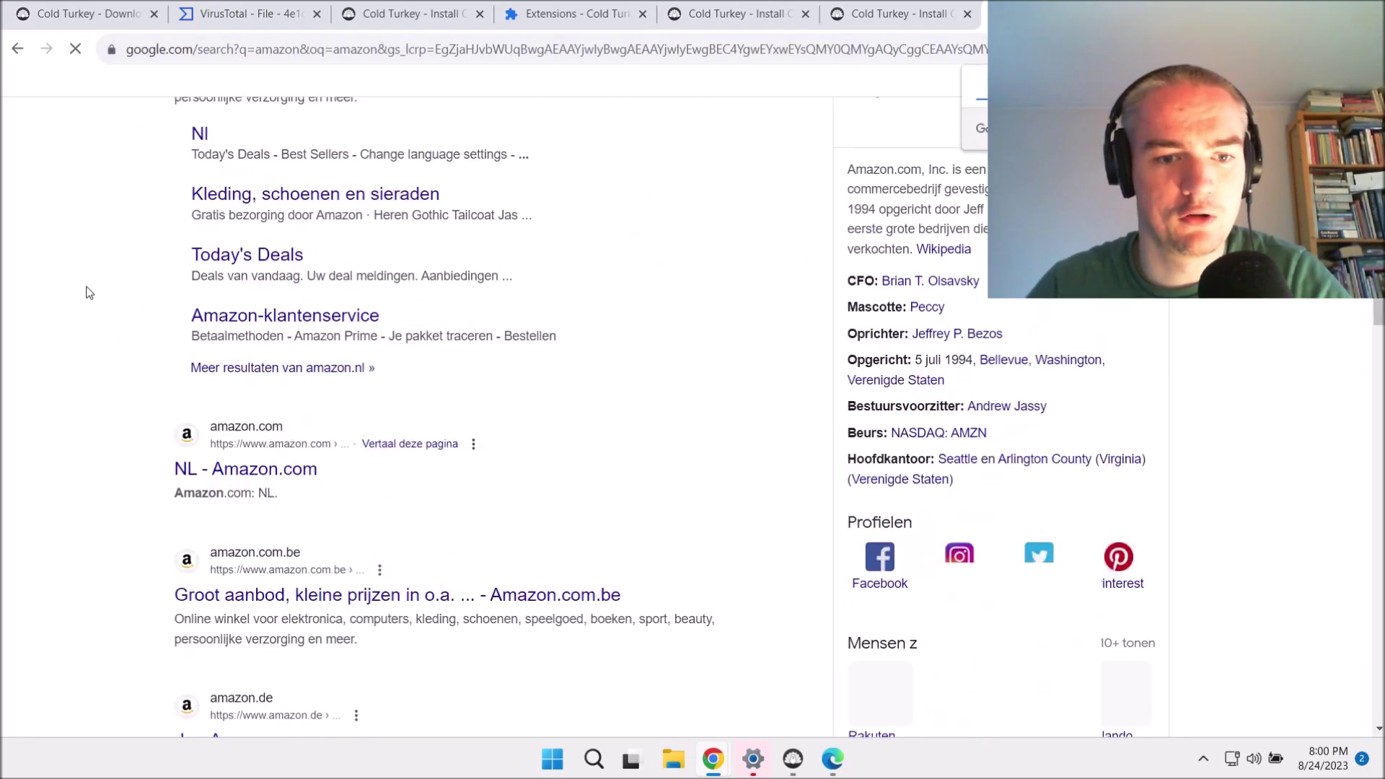
pyautogui.scroll(-4, 88, 296)
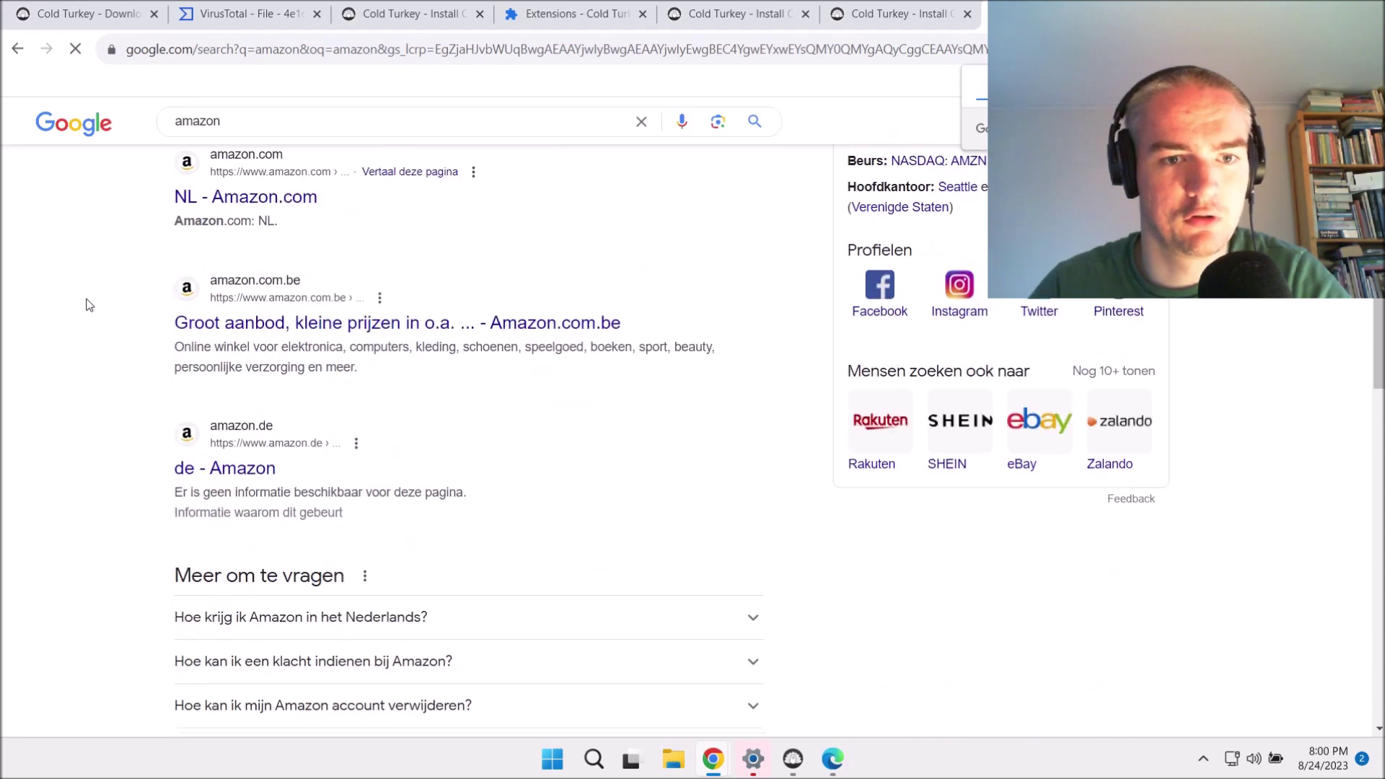
pyautogui.scroll(2, 88, 305)
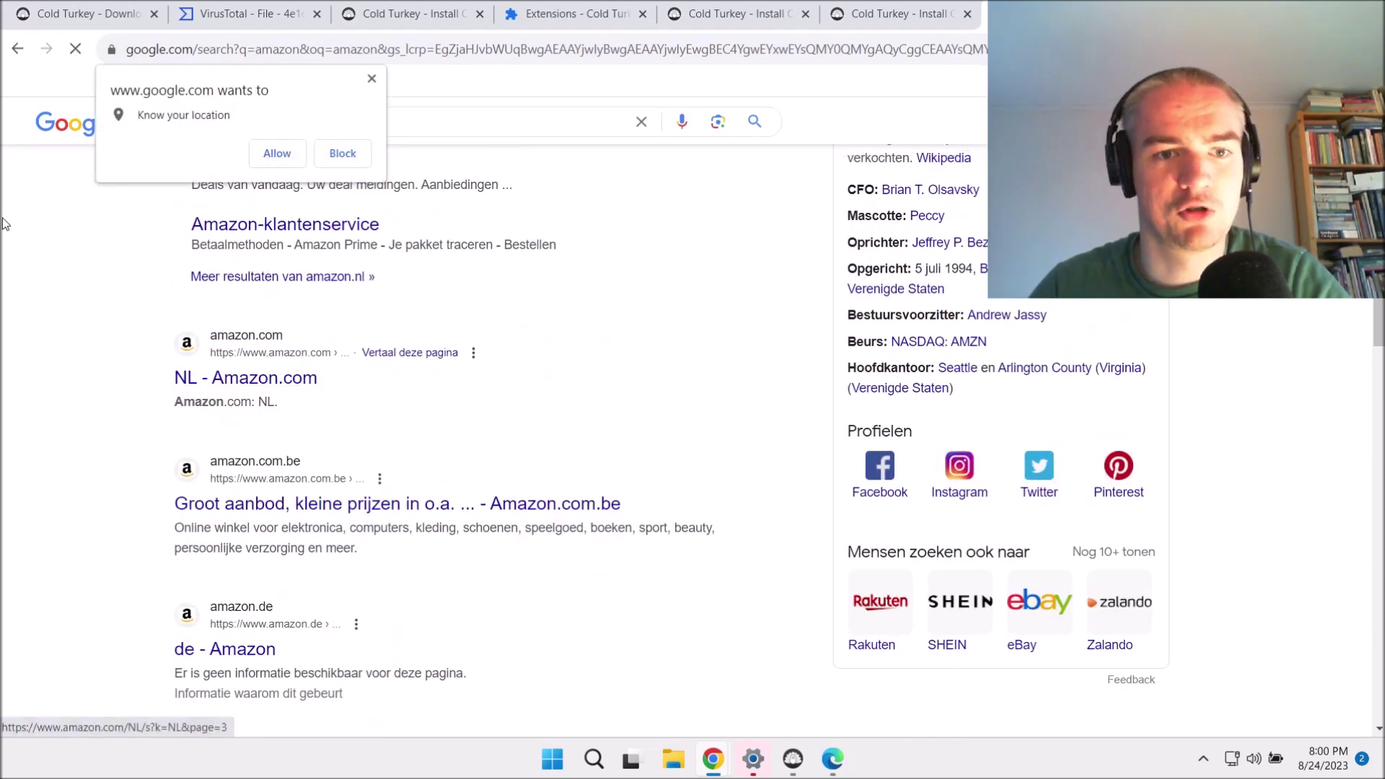